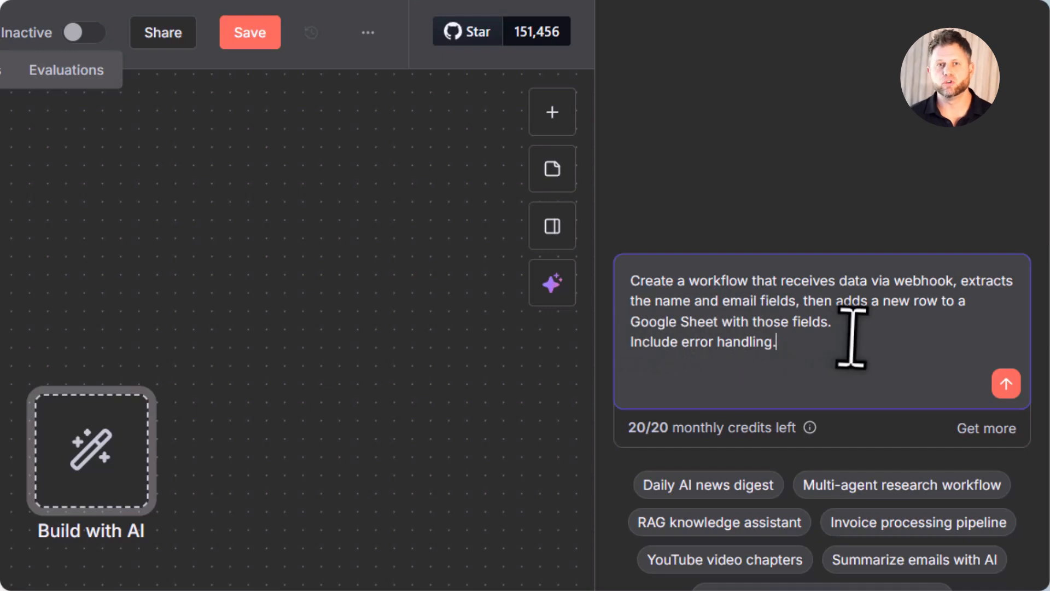
- Submit the prompt for a webhook workflow that adds name and email to a Google Sheet with error handling
{"action": "left_click", "coordinate": [1007, 307]}
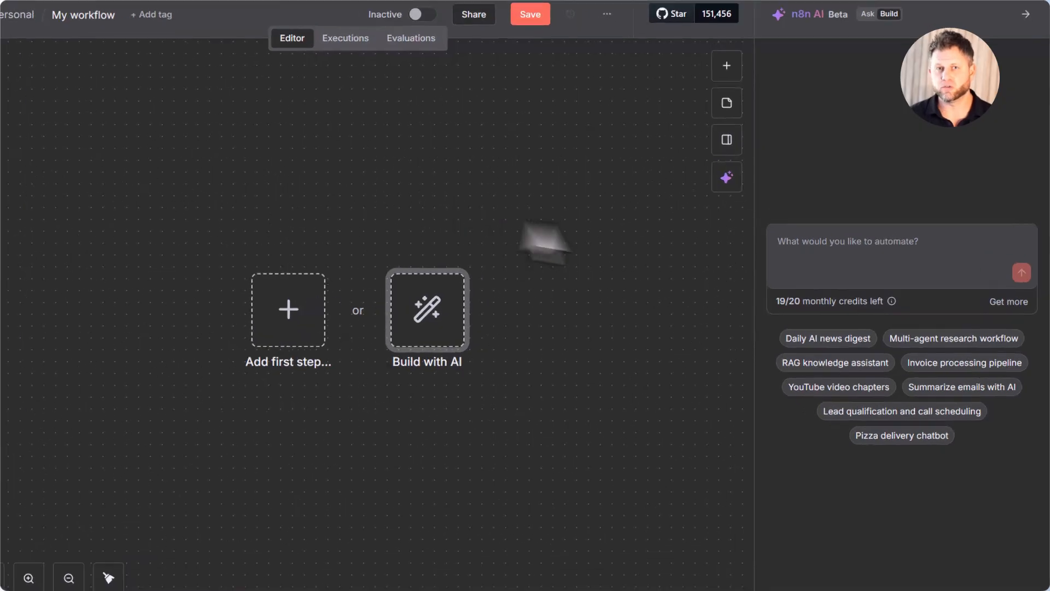
- Prompt the AI builder for a workflow that scrapes a URL, summarizes it into three bullet points, and posts to Slack with error handling and retries
{"action": "left_click", "coordinate": [821, 242]}
{"action": "type", "text": "Create a workflow that scrapes content from a given URL, uses an AI model to summarize the content into three bullet points, then posts the summary to a Slack channel. Include error handling and retries."}
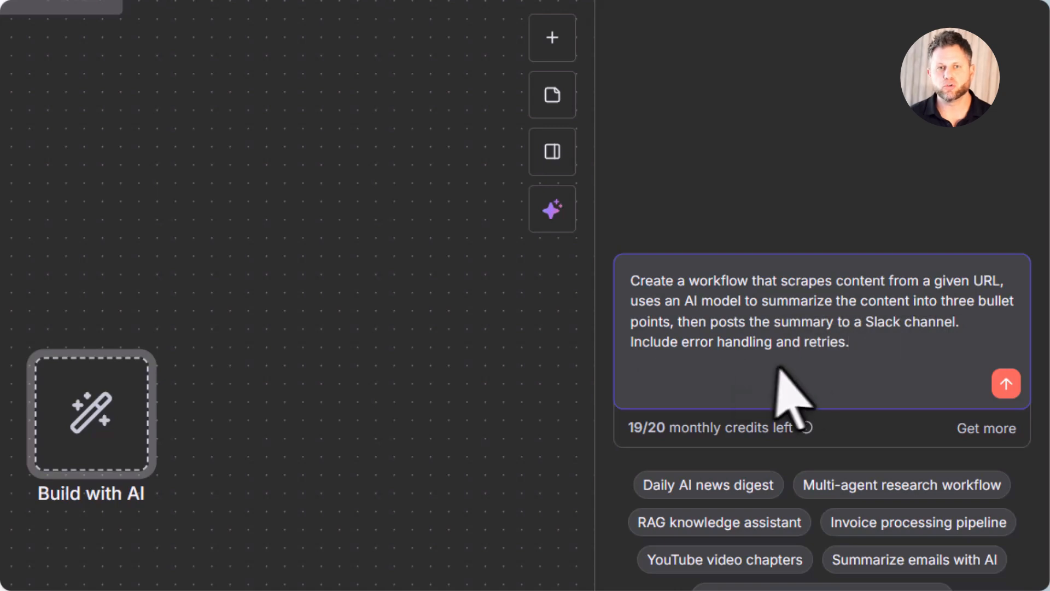
{"action": "left_click", "coordinate": [1007, 317]}
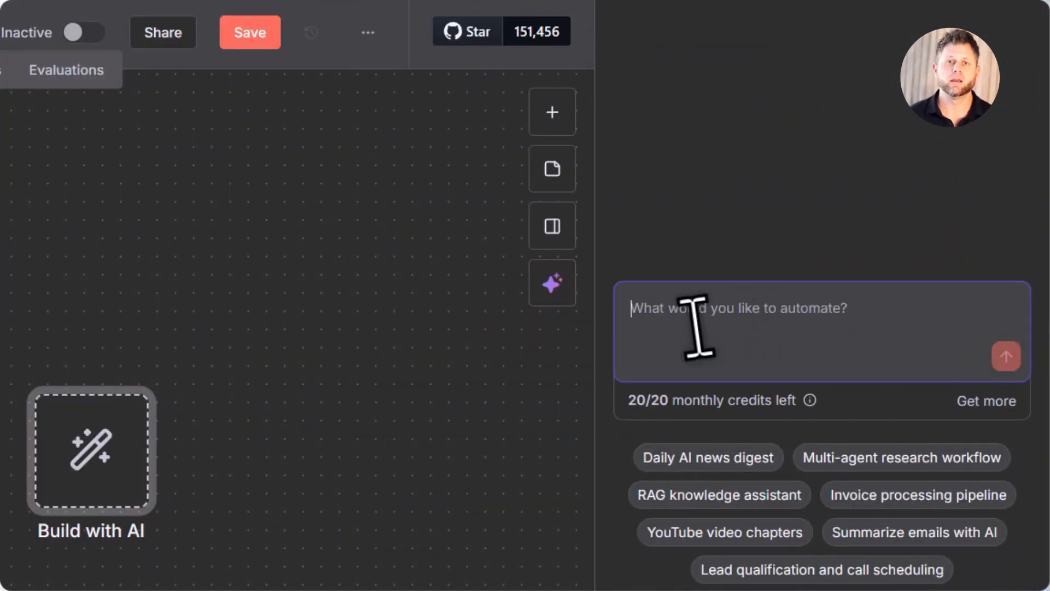
- Prompt the AI builder to receive webhook data, extract name and email, add them as a Google Sheet row, and include error handling
{"action": "type", "text": "Create a workflow that receives data via webhook, extracts the name and email fields, then adds a new row to a Google Sheet with those fields. Include error handling."}
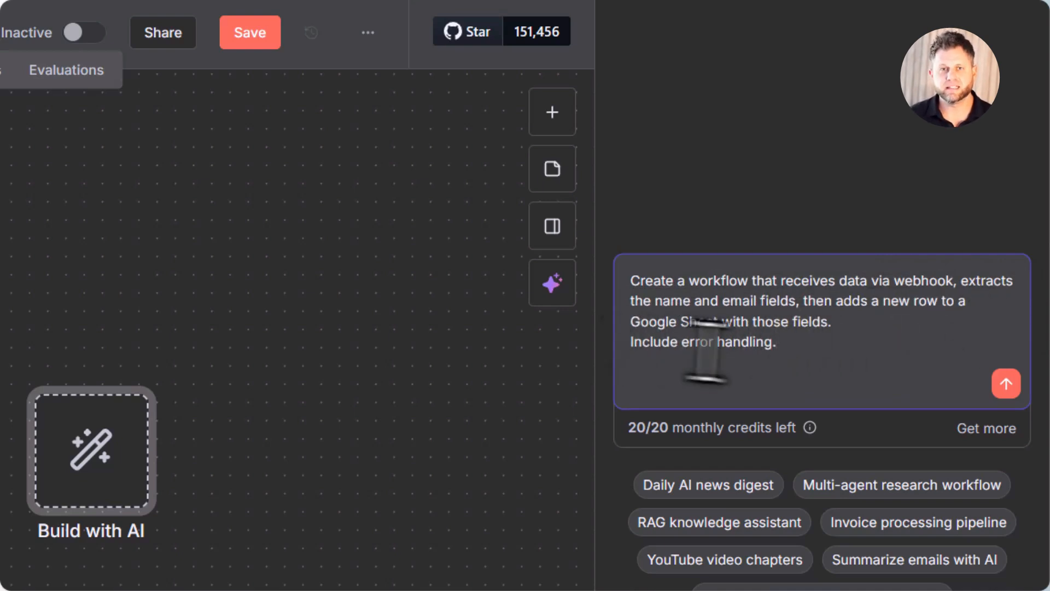
{"action": "left_click", "coordinate": [1006, 384]}
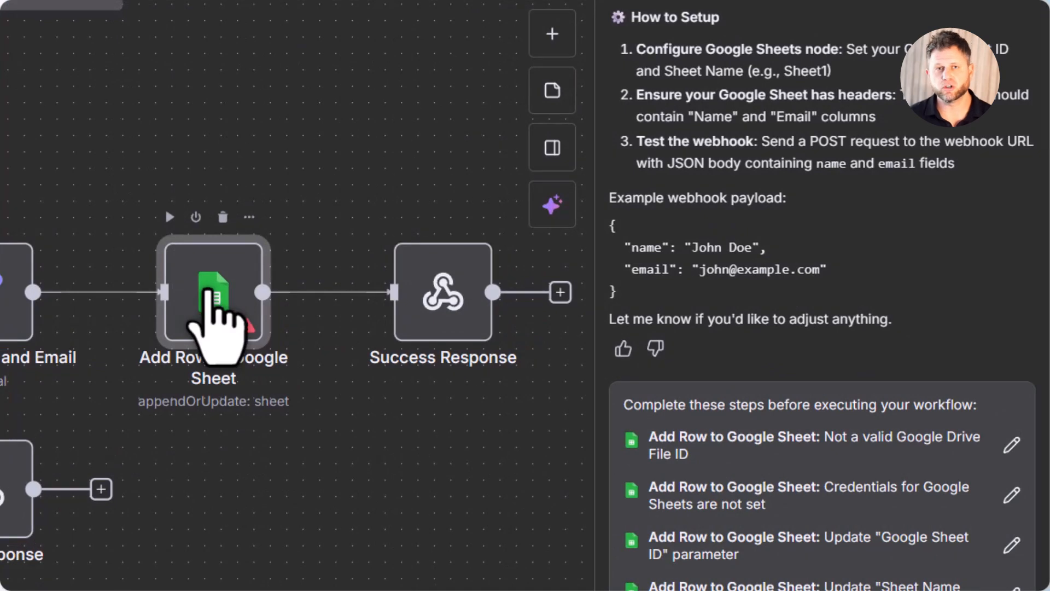
- Create and connect a Google Sheets OAuth2 credential for the Add Row to Google Sheet node
{"action": "double_click", "coordinate": [209, 296]}
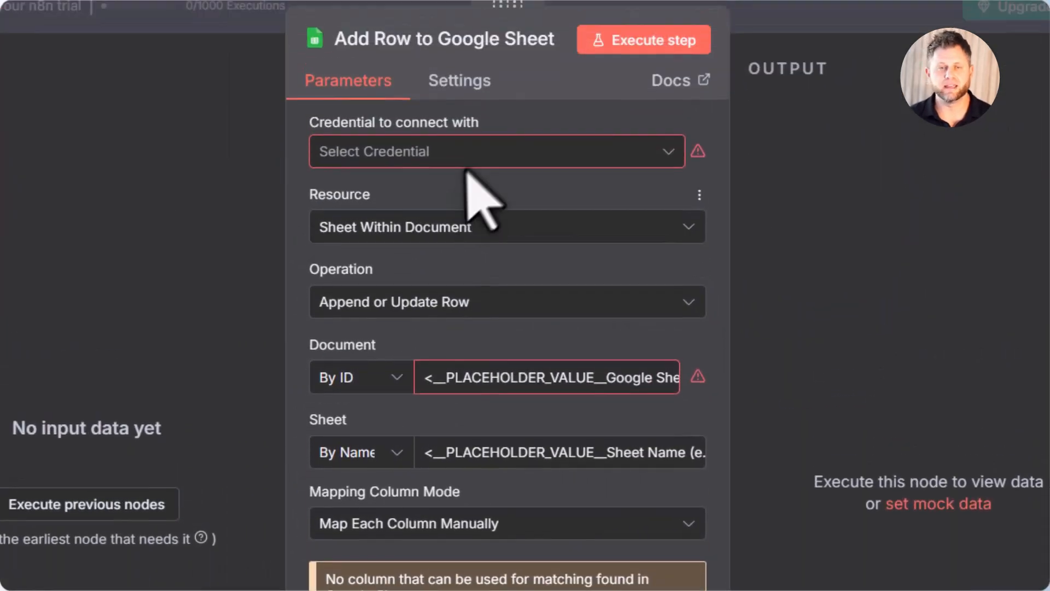
{"action": "left_click", "coordinate": [475, 156]}
{"action": "left_click", "coordinate": [464, 208]}
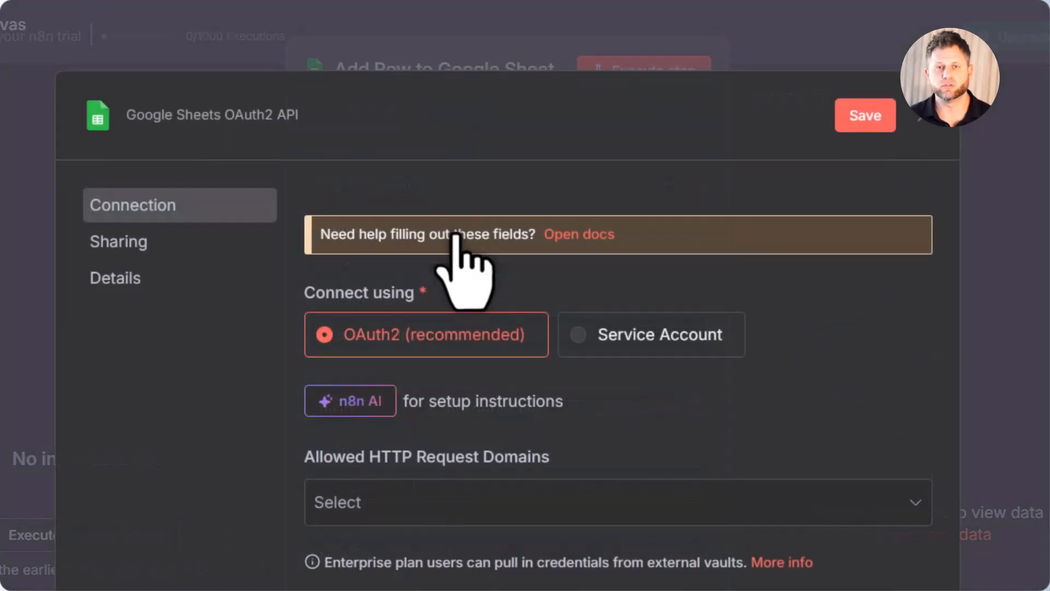
{"action": "left_click", "coordinate": [476, 538]}
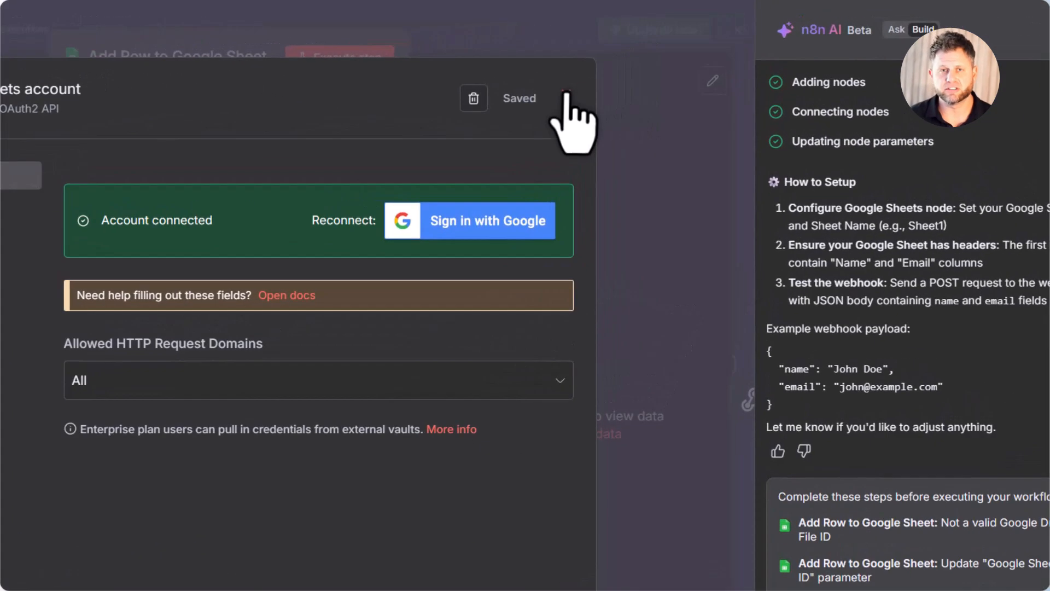
{"action": "left_click", "coordinate": [638, 70]}
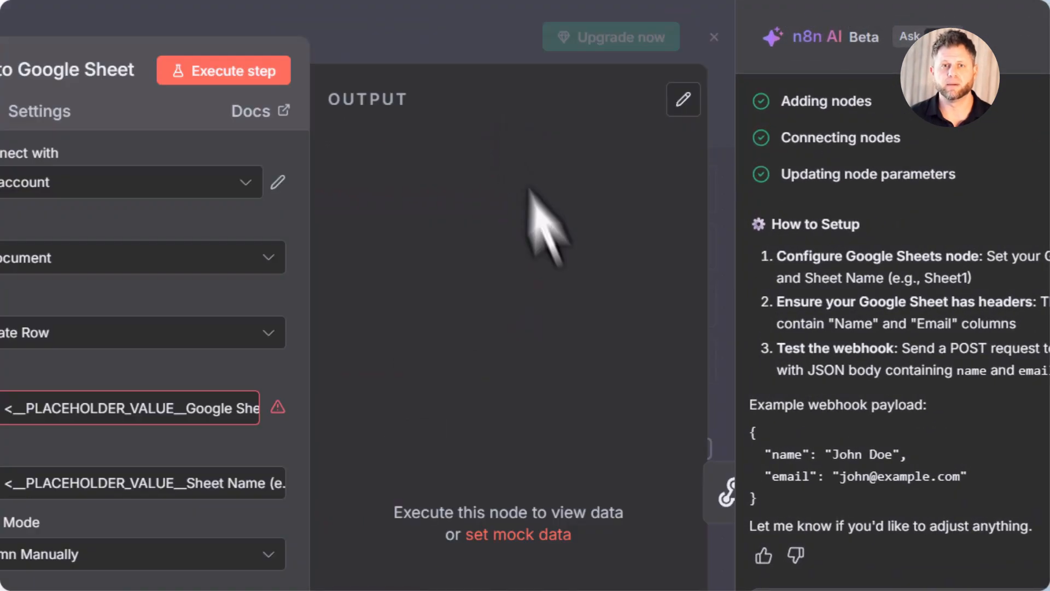
- Check the node's Document ID value, return to the canvas, and try to execute the workflow
{"action": "left_click", "coordinate": [148, 409]}
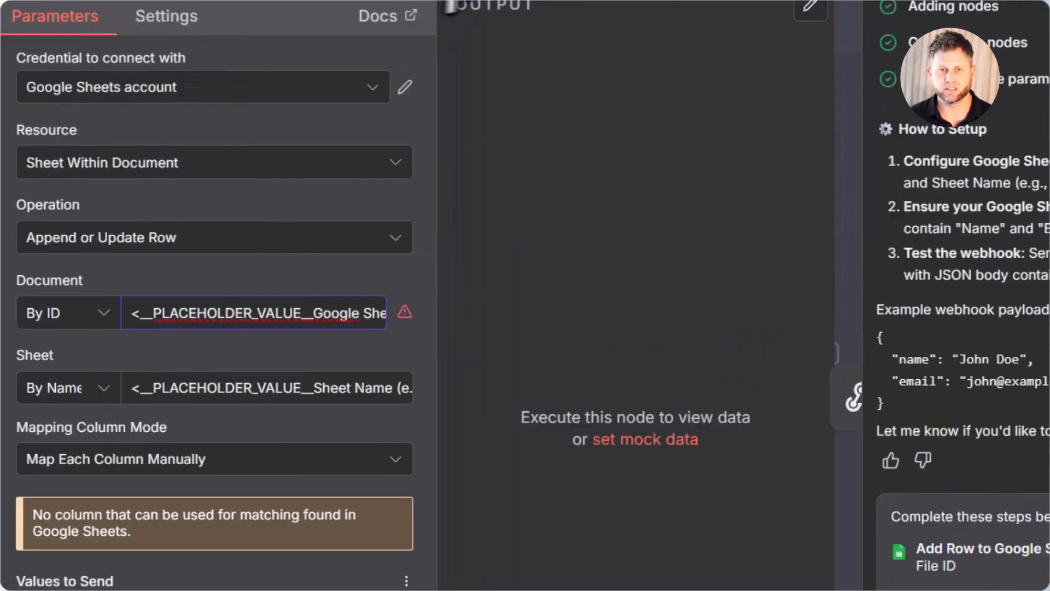
{"action": "left_click", "coordinate": [451, 4]}
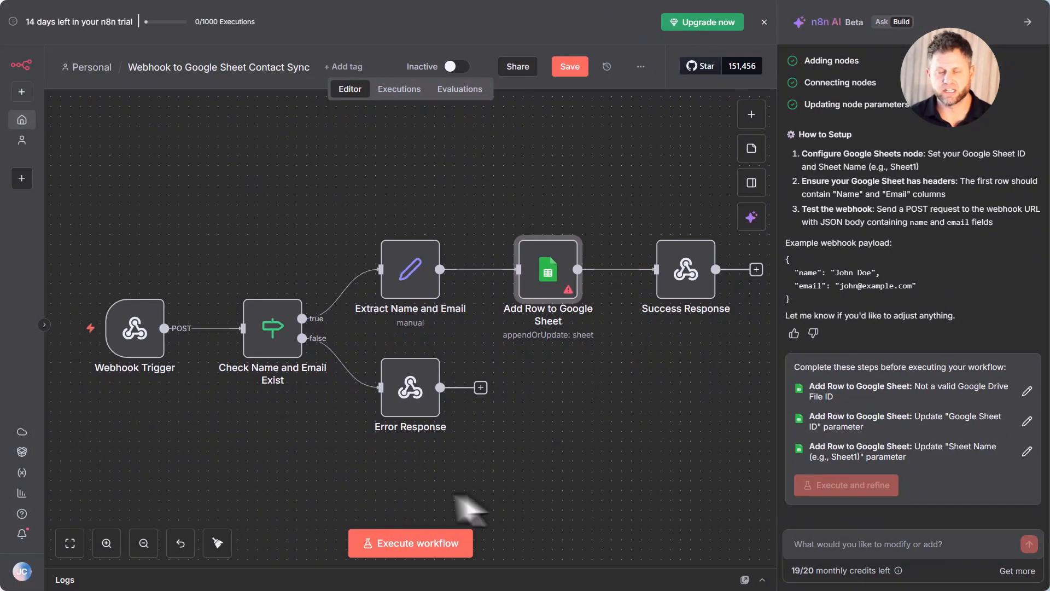
{"action": "left_click", "coordinate": [406, 547]}
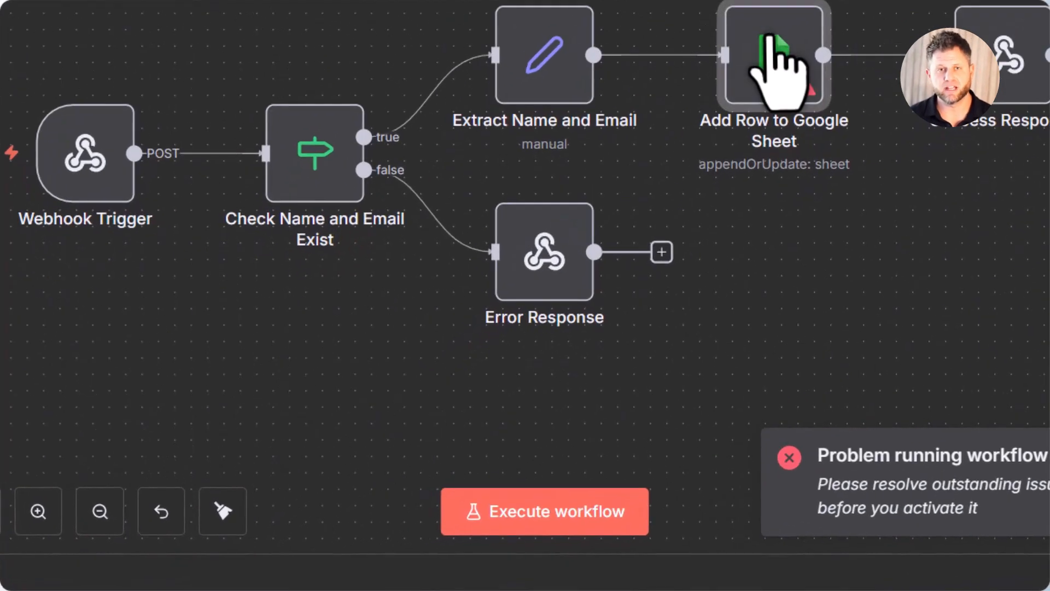
- Set the Add Row to Google Sheet node to create a Document titled "Test Sheet"
{"action": "double_click", "coordinate": [668, 169]}
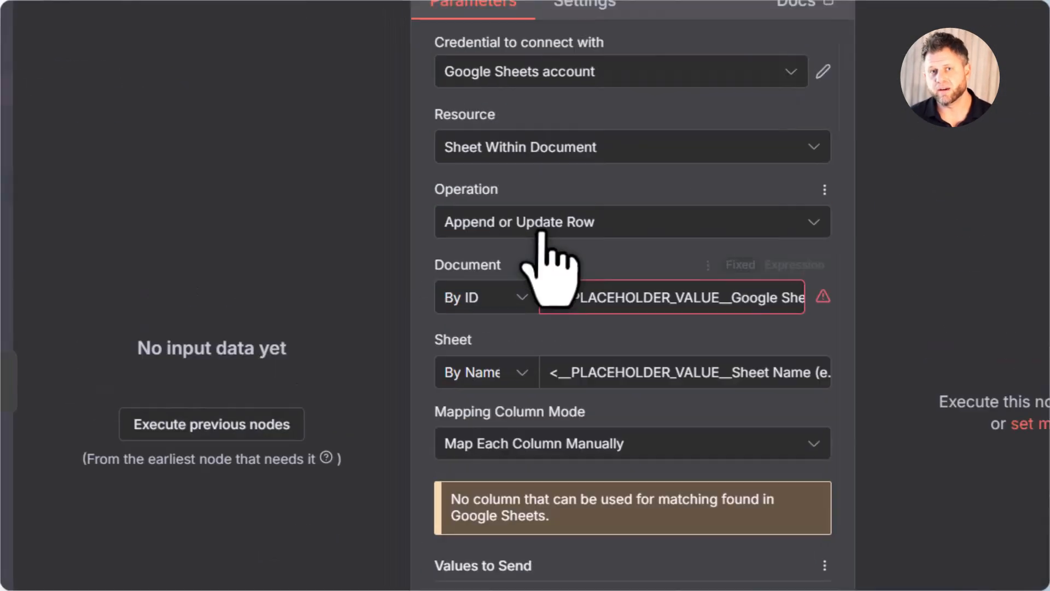
{"action": "left_click", "coordinate": [541, 230]}
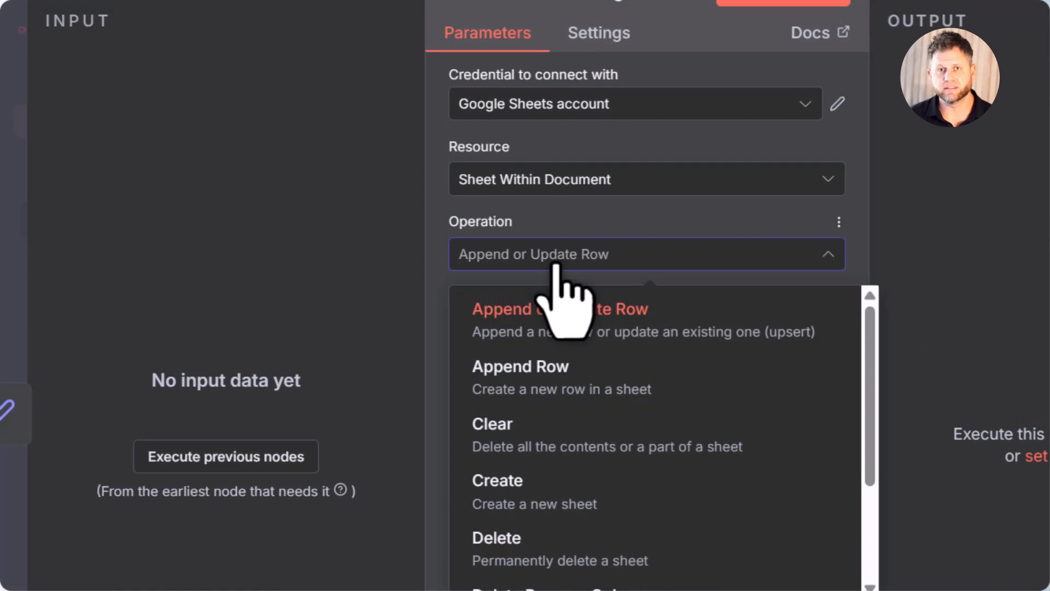
{"action": "left_click", "coordinate": [555, 262]}
{"action": "left_click", "coordinate": [584, 183]}
{"action": "left_click", "coordinate": [555, 234]}
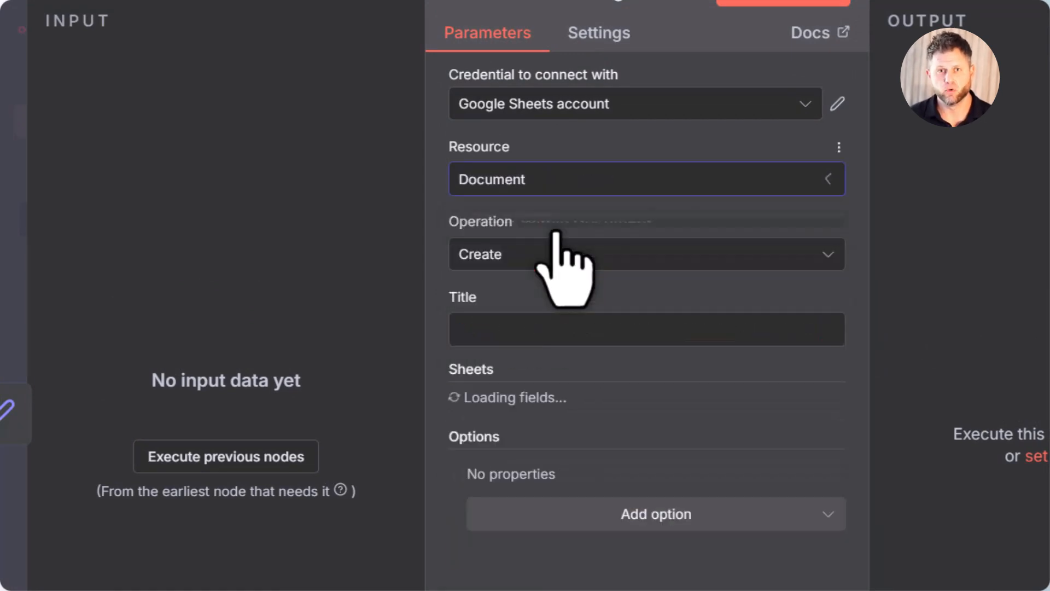
{"action": "left_click", "coordinate": [535, 338]}
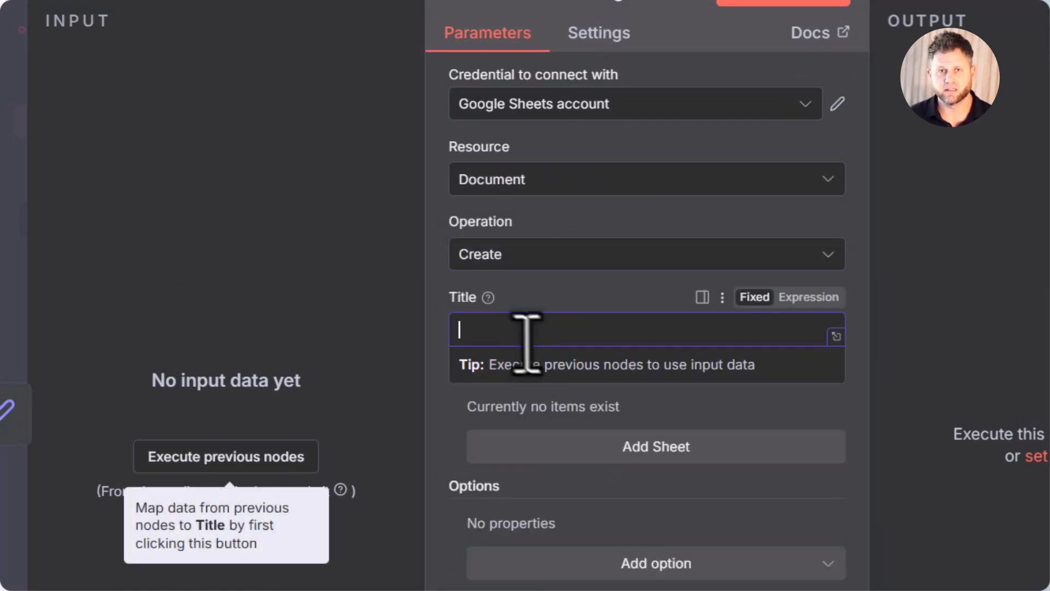
{"action": "type", "text": "Test Sheet"}
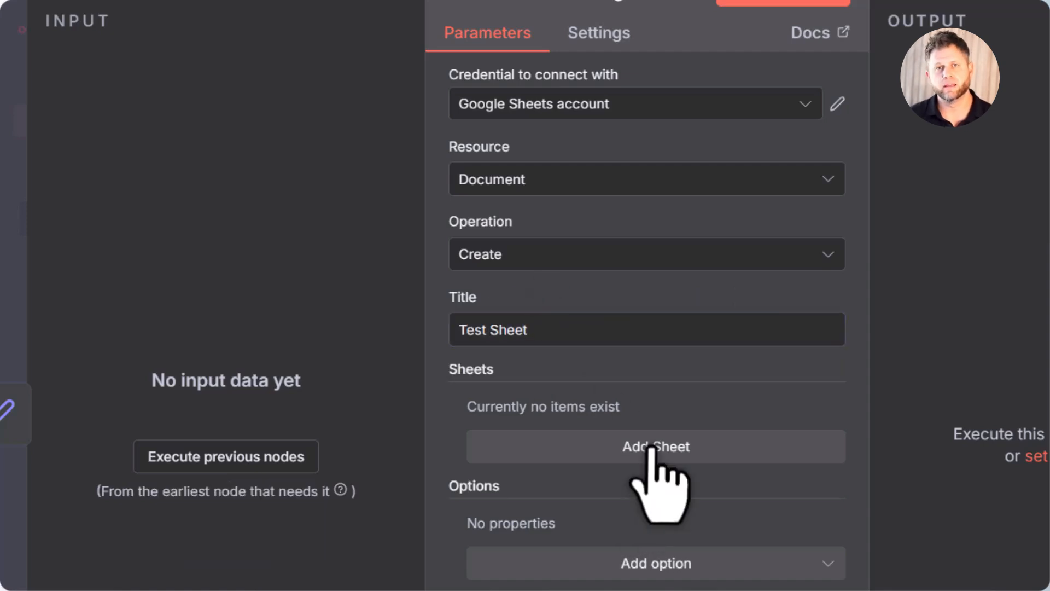
- Add a sheet entry with a blank title to the new document, return to the canvas, and execute the workflow
{"action": "left_click", "coordinate": [652, 448]}
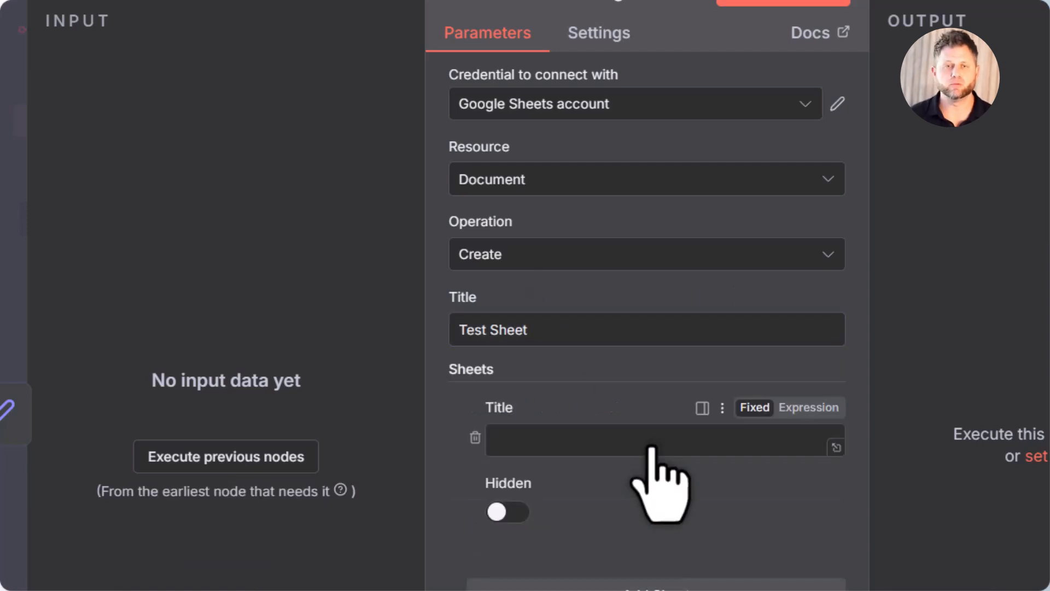
{"action": "left_click", "coordinate": [722, 408]}
{"action": "left_click", "coordinate": [527, 439]}
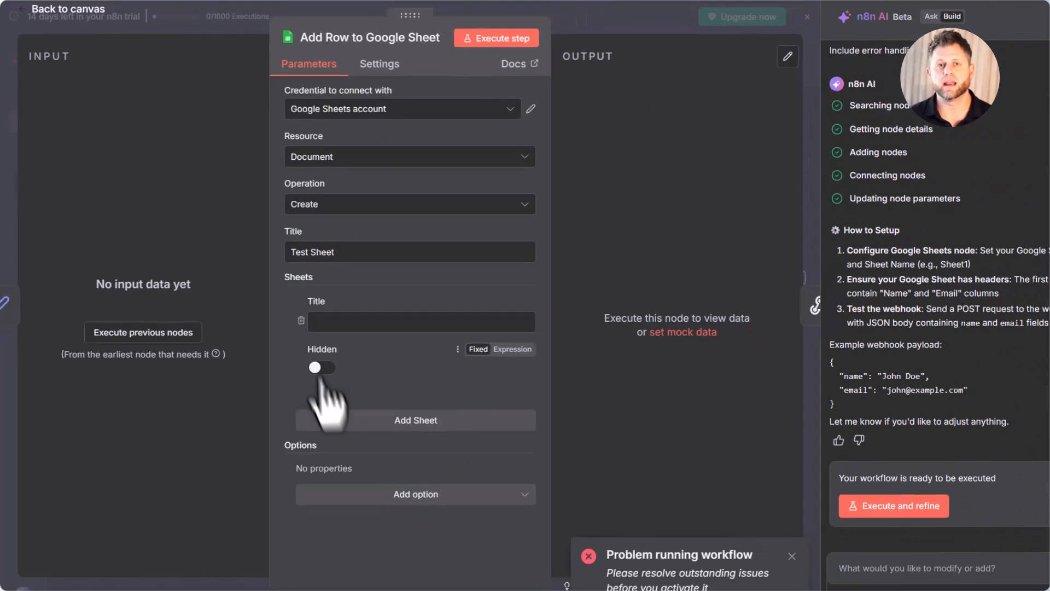
{"action": "left_click", "coordinate": [646, 24]}
{"action": "left_click", "coordinate": [434, 534]}
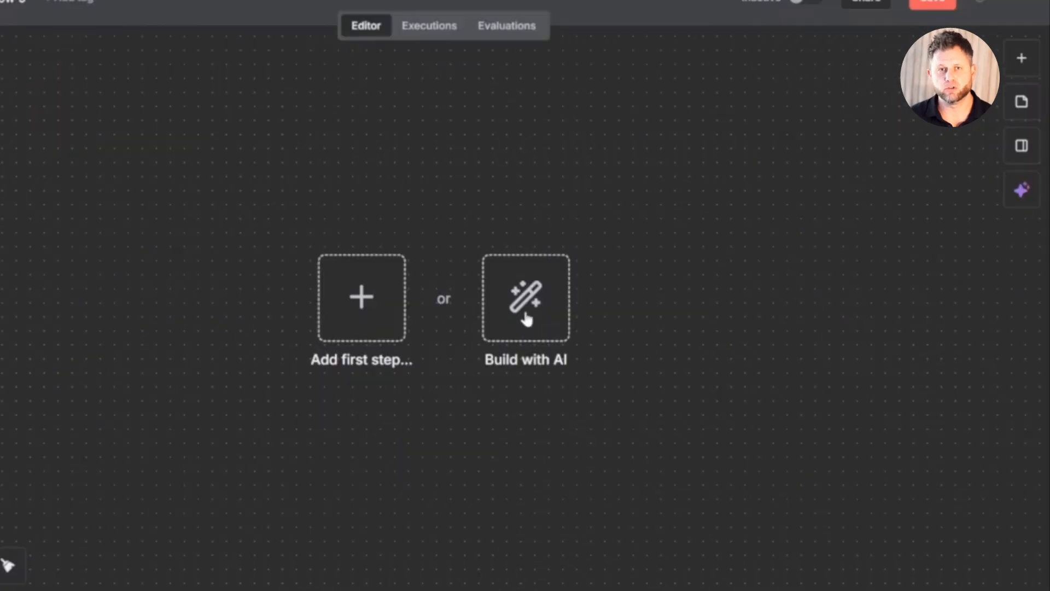
- Build a new AI-generated RAG workflow with a document upload form, vector store, and chat agent
{"action": "left_click", "coordinate": [525, 312]}
{"action": "left_click", "coordinate": [768, 347]}
{"action": "left_click", "coordinate": [1020, 302]}
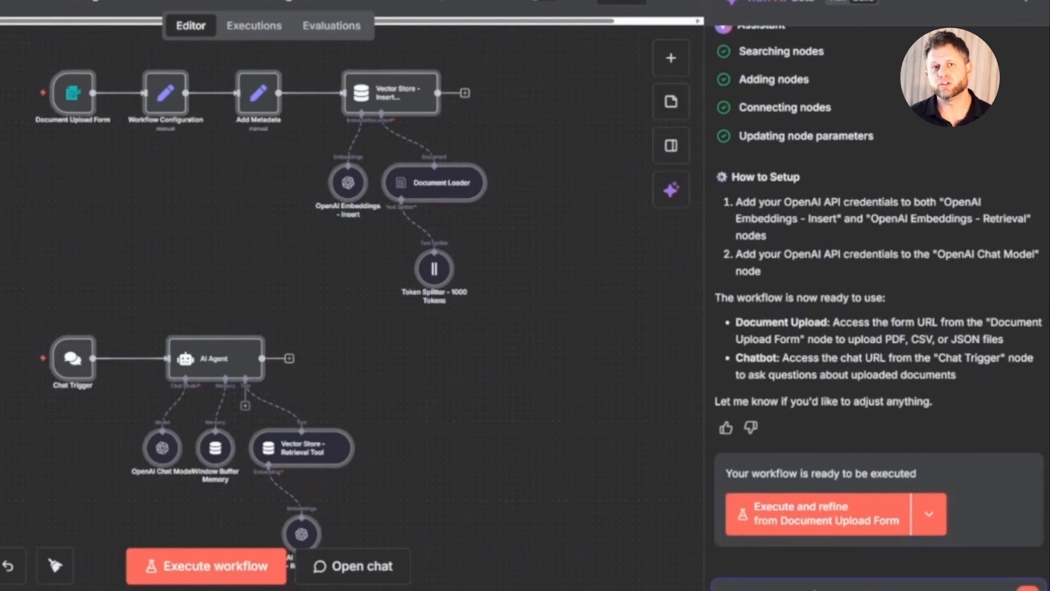
{"action": "key", "text": "Return"}
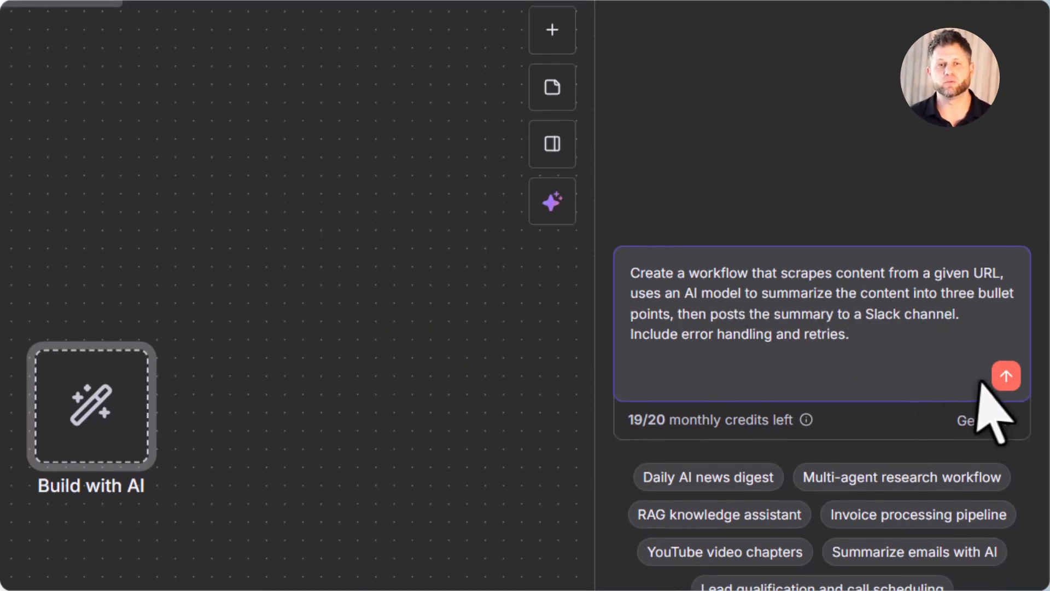
- Submit the prompt for the workflow that posts three-bullet AI summaries of a URL's content to a Slack channel
{"action": "left_click", "coordinate": [1007, 383]}
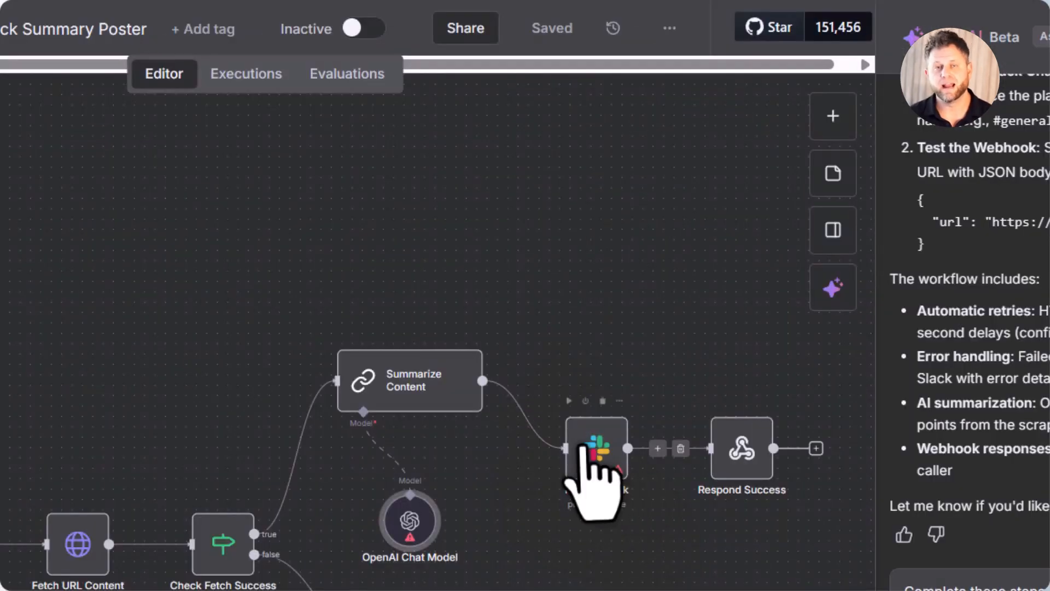
- Create a new OAuth2 credential for the Post to Slack node
{"action": "double_click", "coordinate": [582, 444]}
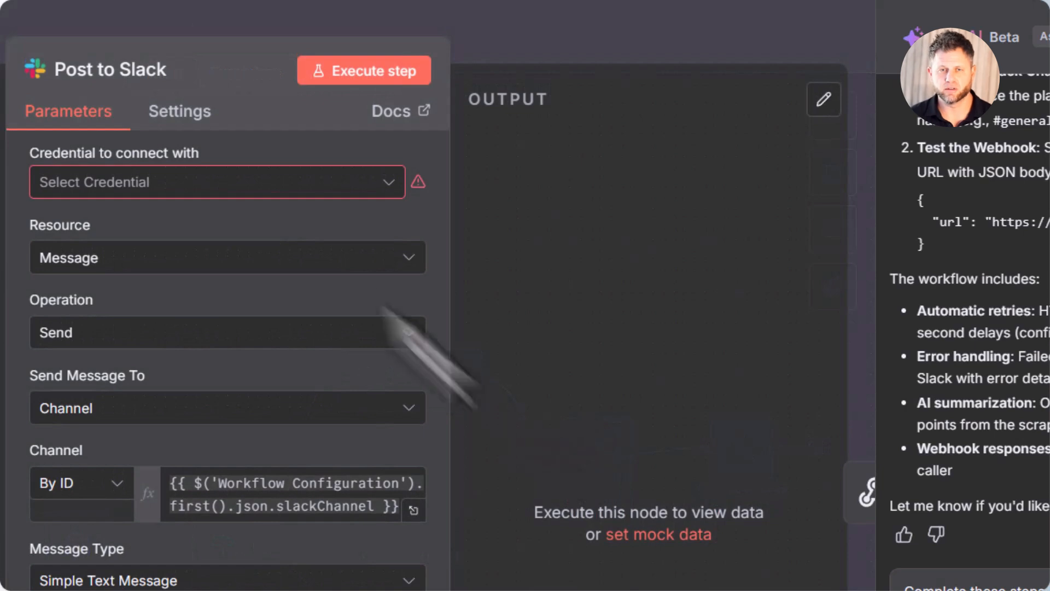
{"action": "left_click", "coordinate": [252, 182]}
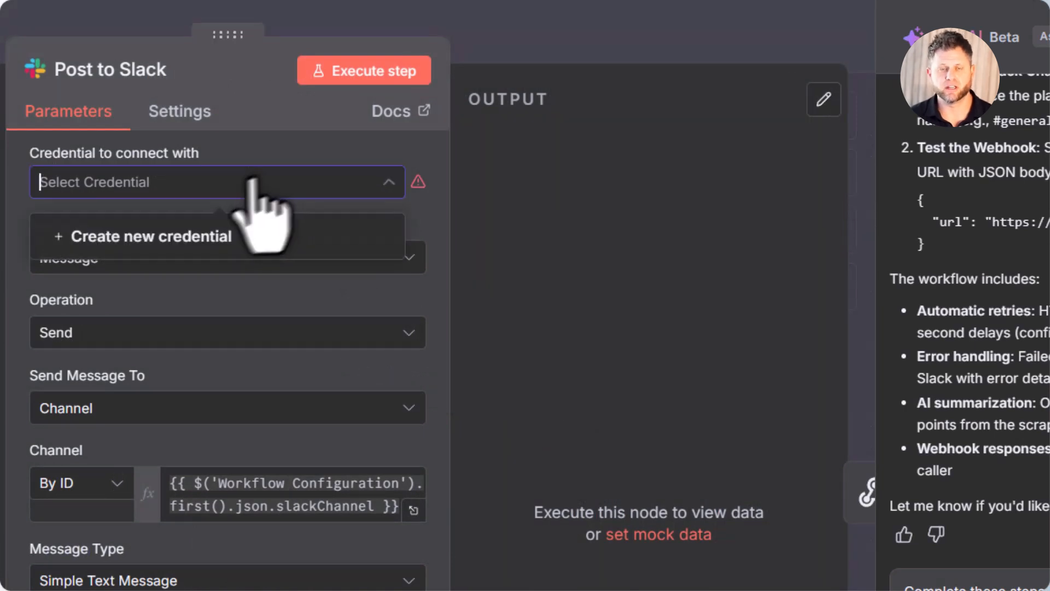
{"action": "left_click", "coordinate": [225, 236]}
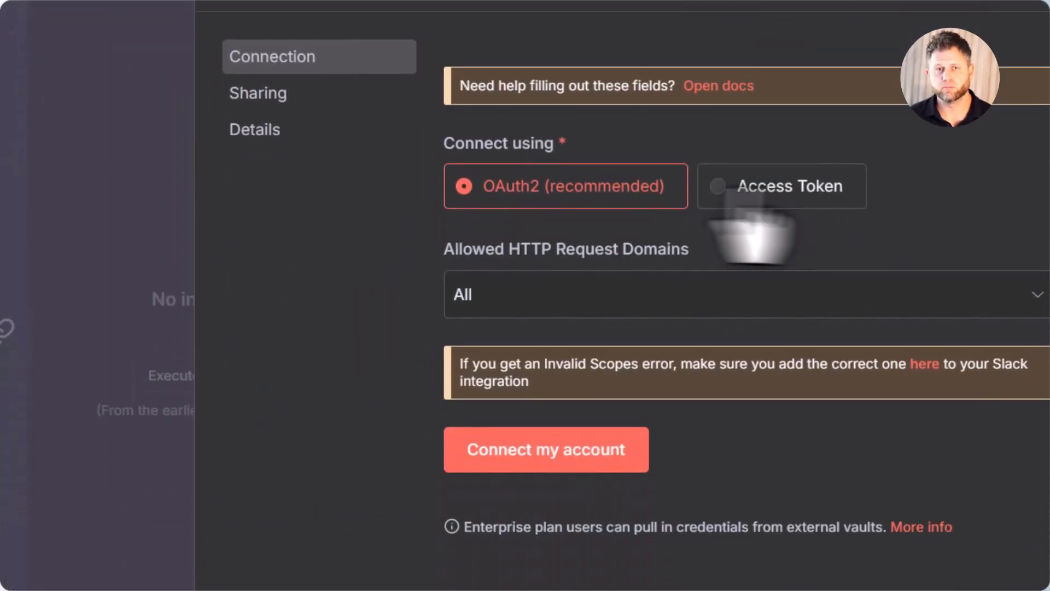
{"action": "left_click", "coordinate": [548, 303]}
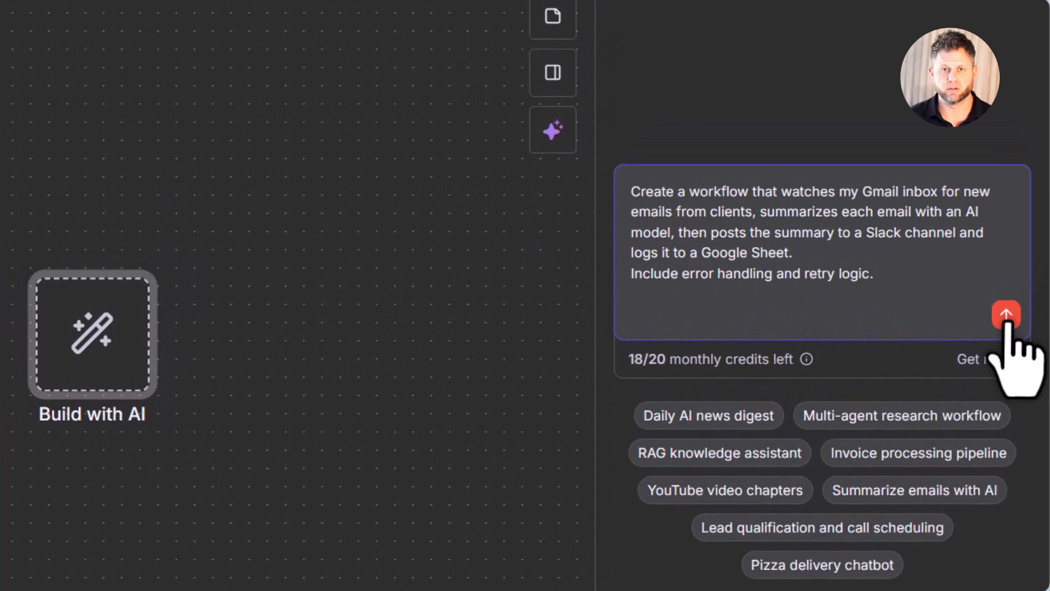
- Submit the prompt for a workflow that summarizes new client Gmail messages, posts them to Slack, and logs them to a Google Sheet
{"action": "left_click", "coordinate": [1006, 320]}
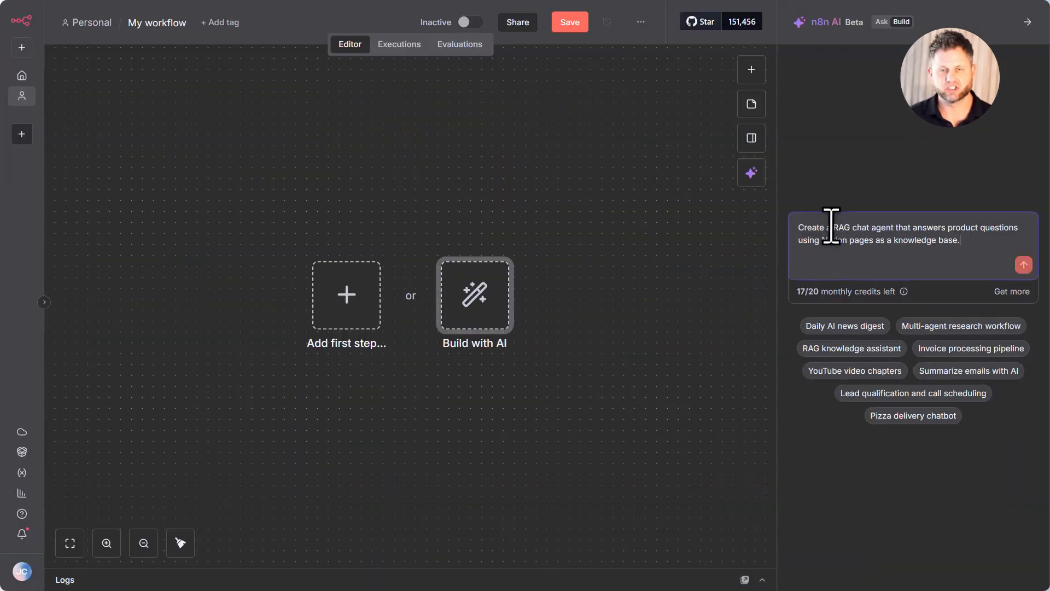
- Submit the prompt for a RAG chat agent that answers product questions using Notion pages as a knowledge base
{"action": "left_click_drag", "start_coordinate": [799, 228], "coordinate": [858, 228]}
{"action": "left_click_drag", "start_coordinate": [792, 315], "coordinate": [961, 357]}
{"action": "left_click", "coordinate": [837, 402]}
{"action": "left_click", "coordinate": [1005, 335]}
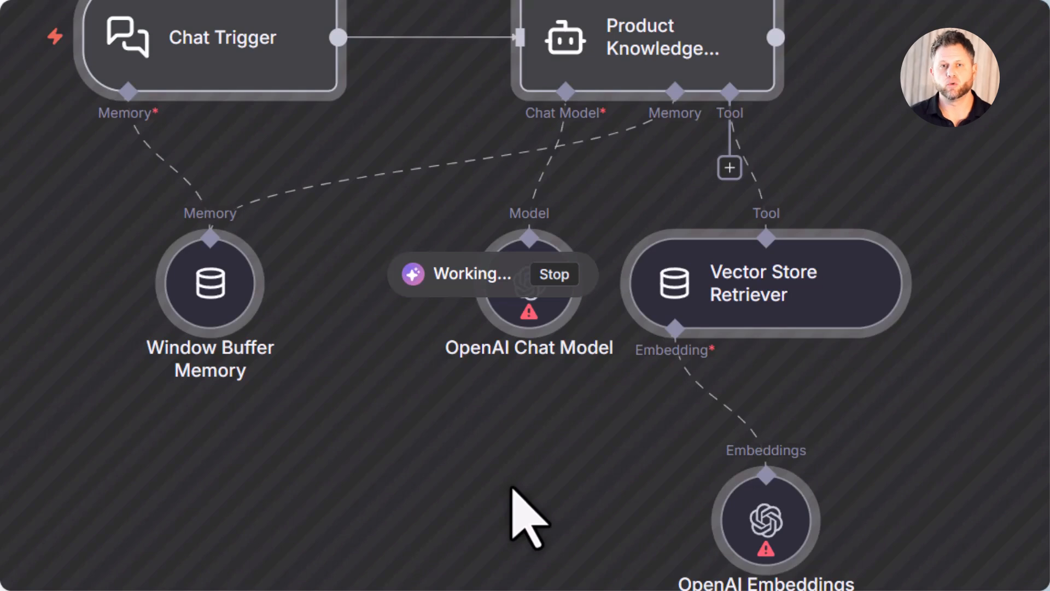
- Reopen the AI assistant beside the generated product knowledge workflow and review its remaining setup steps
{"action": "mouse_move", "coordinate": [539, 301]}
{"action": "left_mouse_down"}
{"action": "mouse_move", "coordinate": [624, 165]}
{"action": "mouse_move", "coordinate": [561, 297]}
{"action": "mouse_move", "coordinate": [540, 299]}
{"action": "left_mouse_up"}
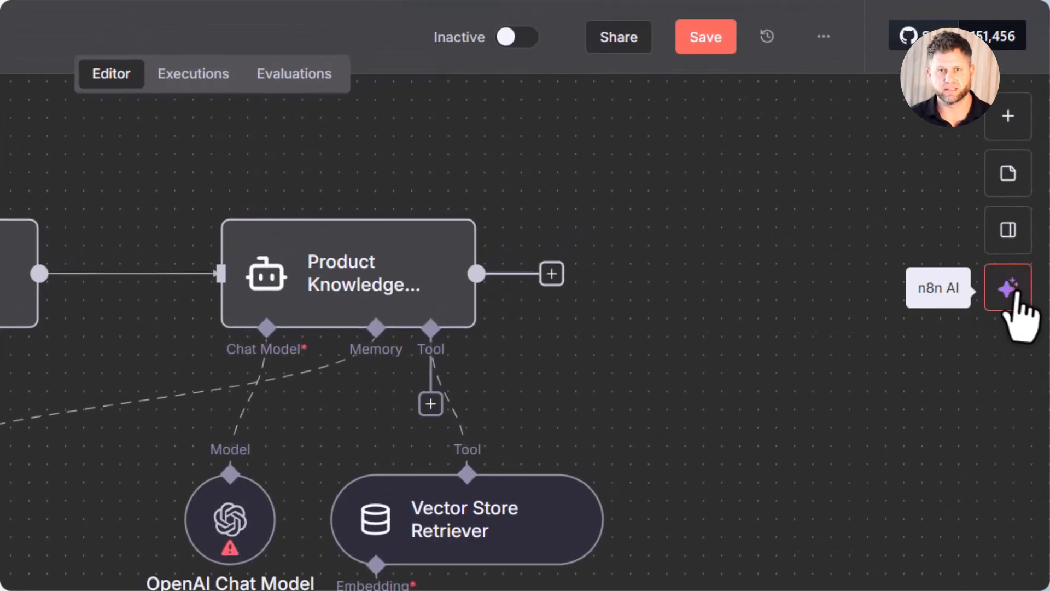
{"action": "left_click", "coordinate": [1012, 293]}
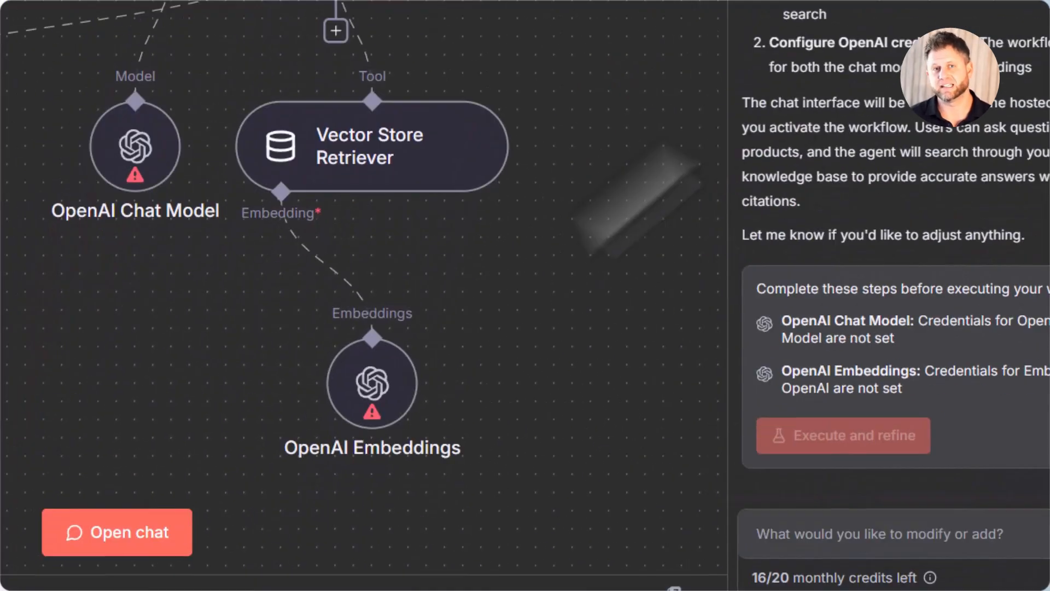
{"action": "double_click", "coordinate": [535, 399]}
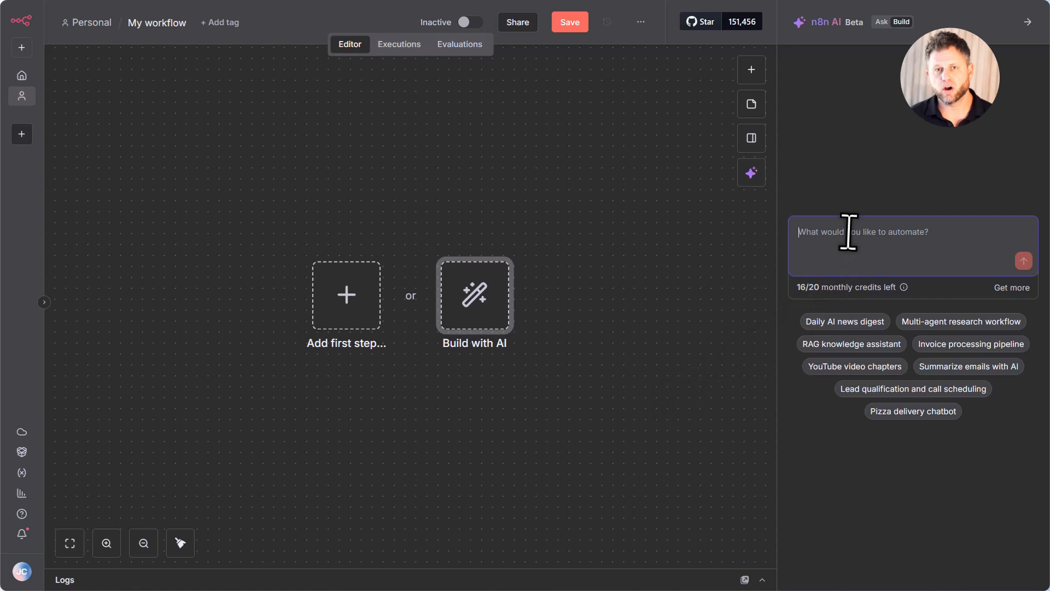
- Enter an AI builder prompt to monitor Stripe and, when a charge fails, create a Zendesk ticket and email the finance team
{"action": "type", "text": "Monitor a Stripe account. When a charge fails, create a Zendesk ticket and email the finance team."}
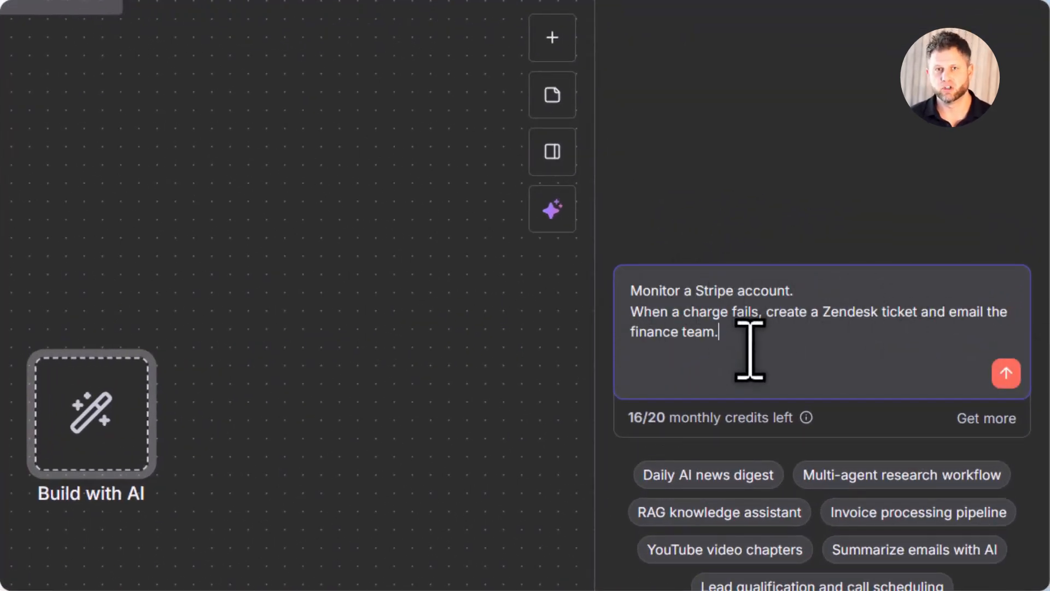
{"action": "left_click", "coordinate": [1006, 373]}
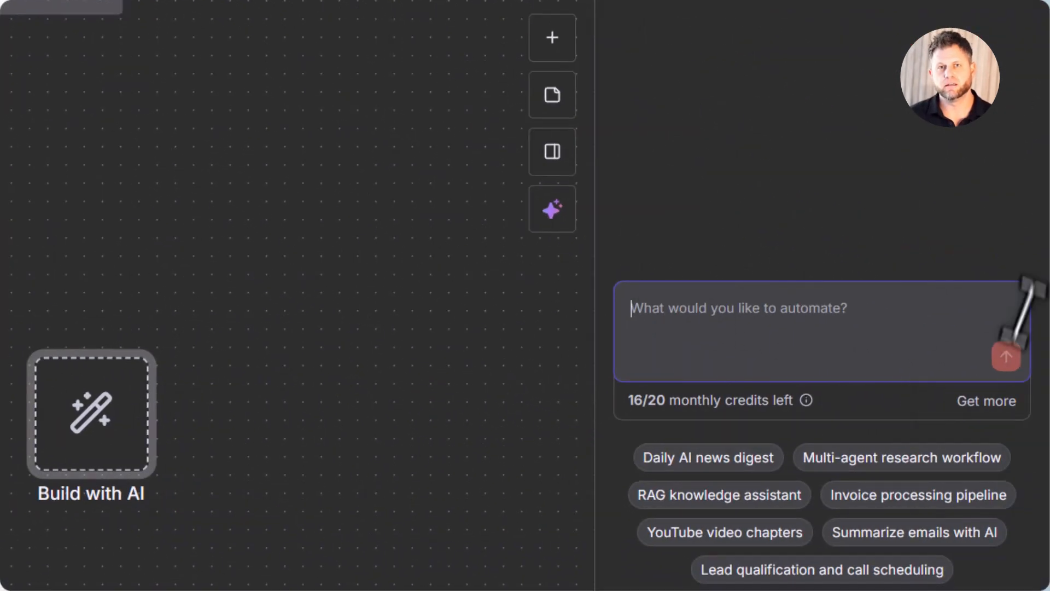
- Enter a prompt for a daily report that pulls new Zendesk tickets, summarizes the top five by sentiment, and emails the CEO
{"action": "type", "text": "Build a daily scheduled report that pulls new Zendesk tickets, summarizes the top five by sentiment, and emails the CEO."}
{"action": "left_click_drag", "start_coordinate": [626, 291], "coordinate": [995, 350]}
{"action": "left_click", "coordinate": [1010, 378]}
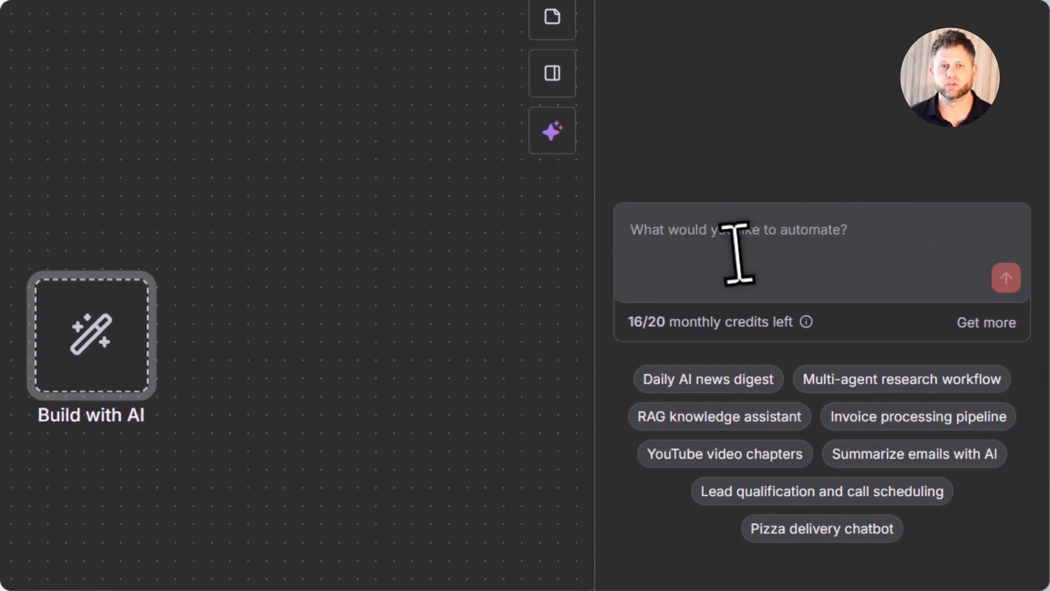
- Enter a prompt for an HTTP API endpoint that accepts and validates a JSON payload, then forwards it to Salesforce with retries and logging
{"action": "left_click", "coordinate": [735, 243]}
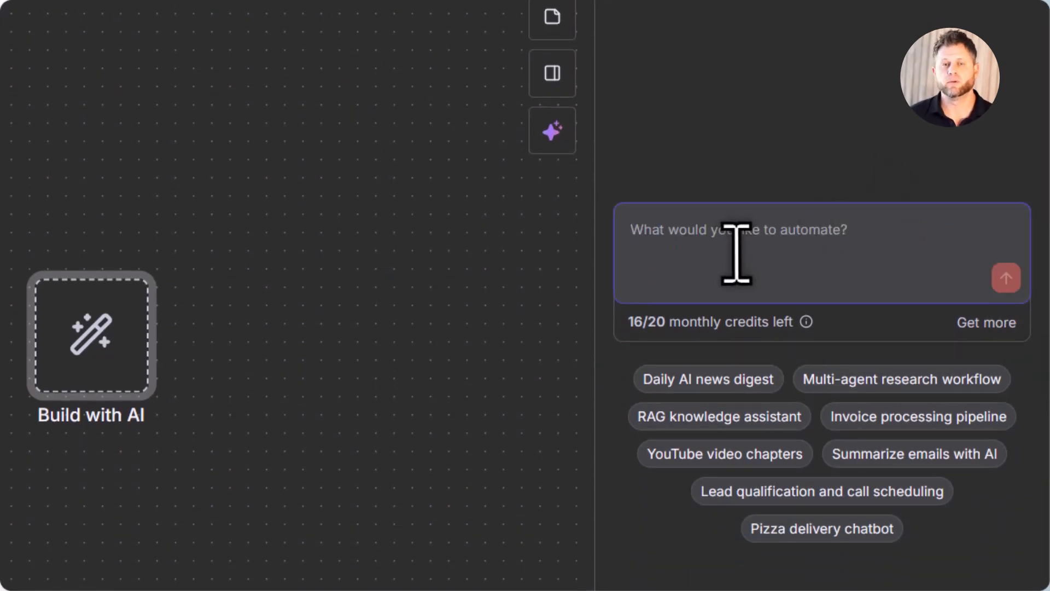
{"action": "type", "text": "Build an HTTP API endpoint that accepts a JSON payload, validates it, forwards it to Salesforce with retries and logging."}
{"action": "left_click_drag", "start_coordinate": [632, 212], "coordinate": [1005, 212]}
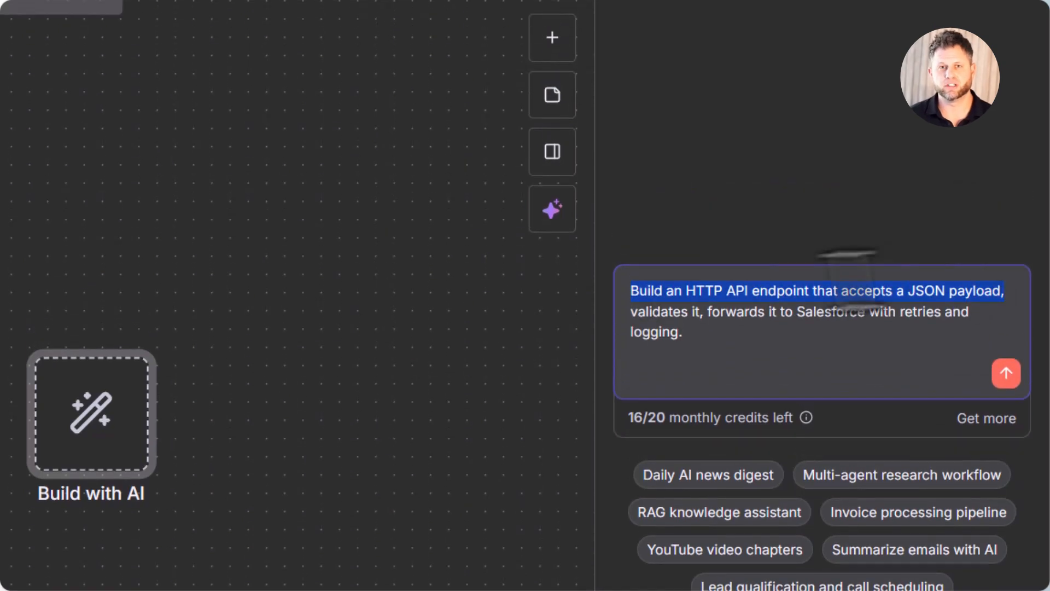
{"action": "left_click", "coordinate": [832, 379]}
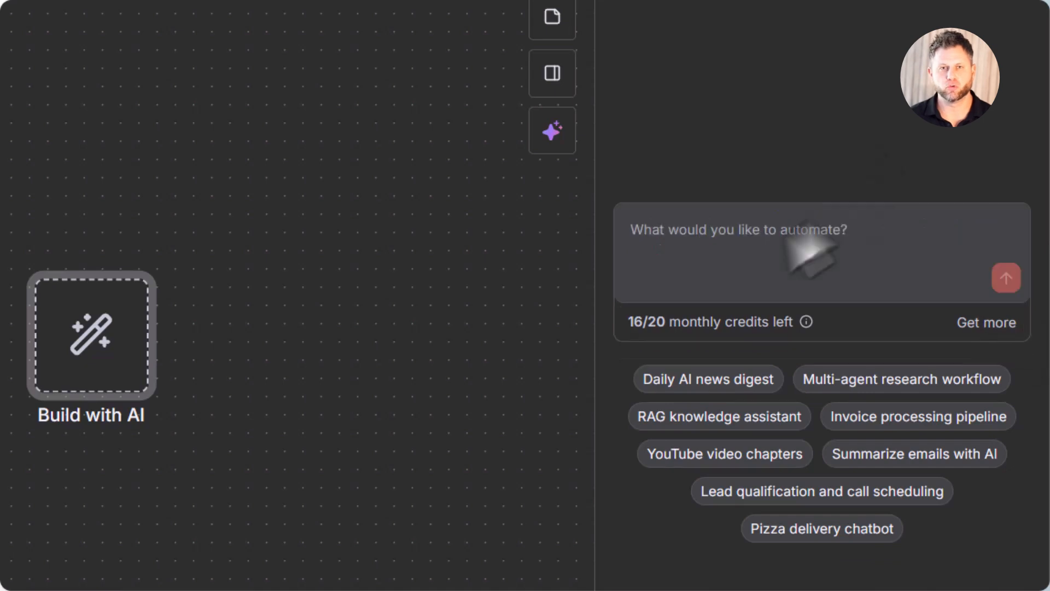
- Submit a prompt for a workflow that runs at 9 AM, generates an AI motivational quote, formats it with emojis, and posts it to Slack
{"action": "left_click", "coordinate": [715, 246]}
{"action": "type", "text": "Create a workflow that runs every morning at 9 AM, generates a motivational quote using an AI model, formats it with emojis, and posts it to a Slack channel."}
{"action": "left_click_drag", "start_coordinate": [629, 216], "coordinate": [966, 215]}
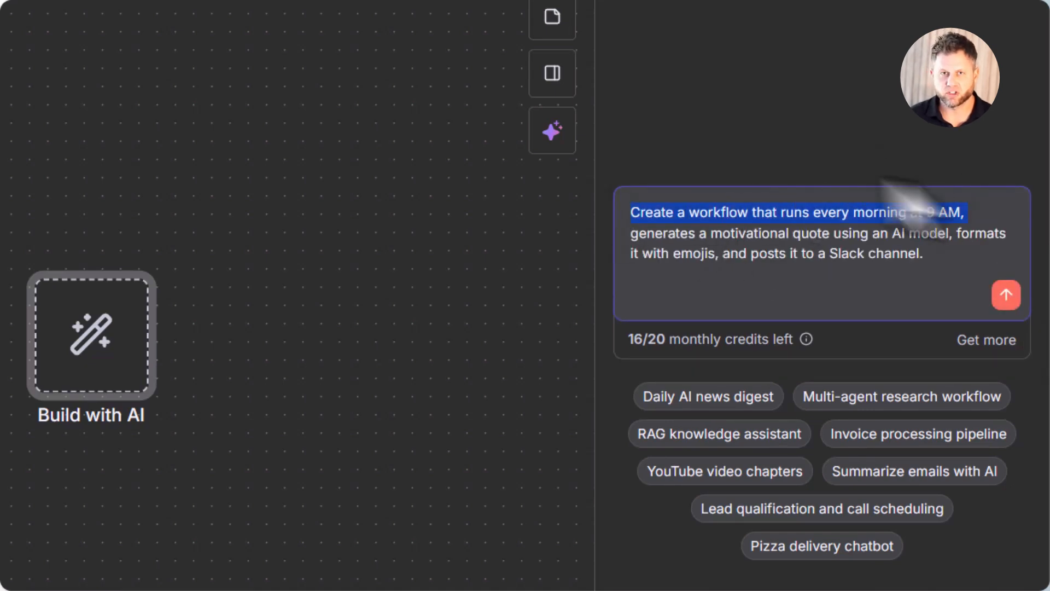
{"action": "left_click", "coordinate": [629, 241]}
{"action": "left_click_drag", "start_coordinate": [629, 241], "coordinate": [1003, 237]}
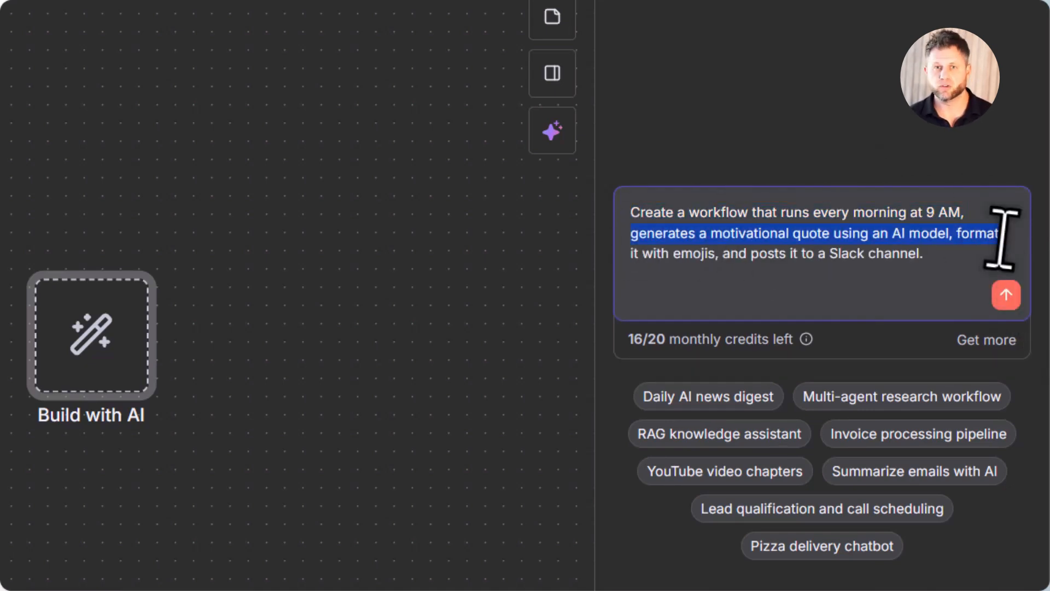
{"action": "left_click_drag", "start_coordinate": [630, 253], "coordinate": [865, 265]}
{"action": "left_click", "coordinate": [924, 312]}
{"action": "left_click", "coordinate": [1006, 294]}
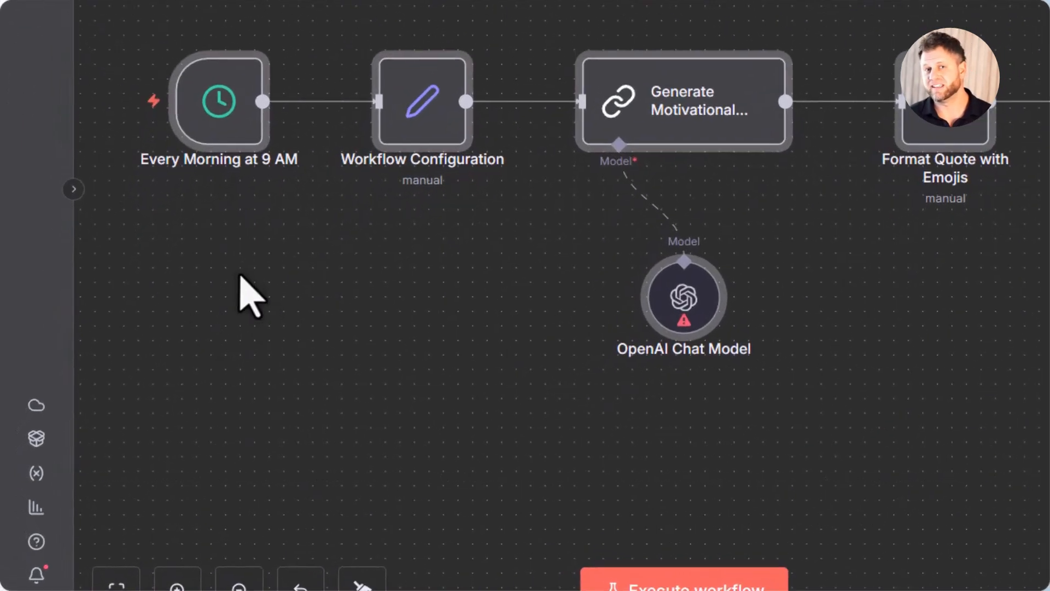
- Examine the generated motivational quote workflow from the 9 AM trigger through the OpenAI model and formatting nodes to its final node
{"action": "left_click", "coordinate": [145, 353]}
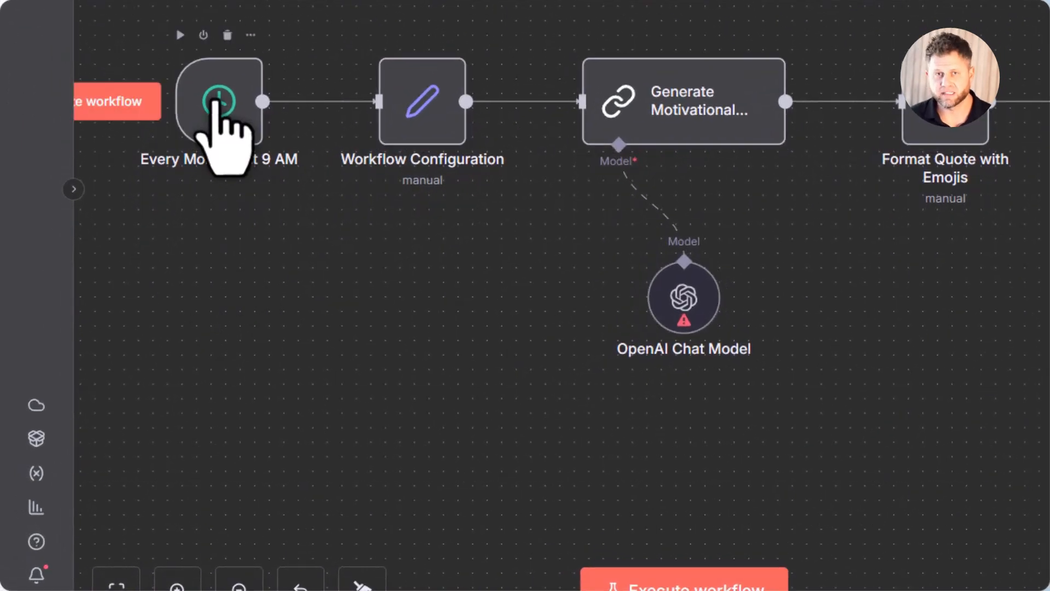
{"action": "scroll", "coordinate": [213, 100], "scroll_direction": "up", "scroll_amount": 1}
{"action": "left_click", "coordinate": [217, 117]}
{"action": "scroll", "coordinate": [218, 117], "scroll_direction": "down", "scroll_amount": 1}
{"action": "scroll", "coordinate": [219, 118], "scroll_direction": "left", "scroll_amount": 2}
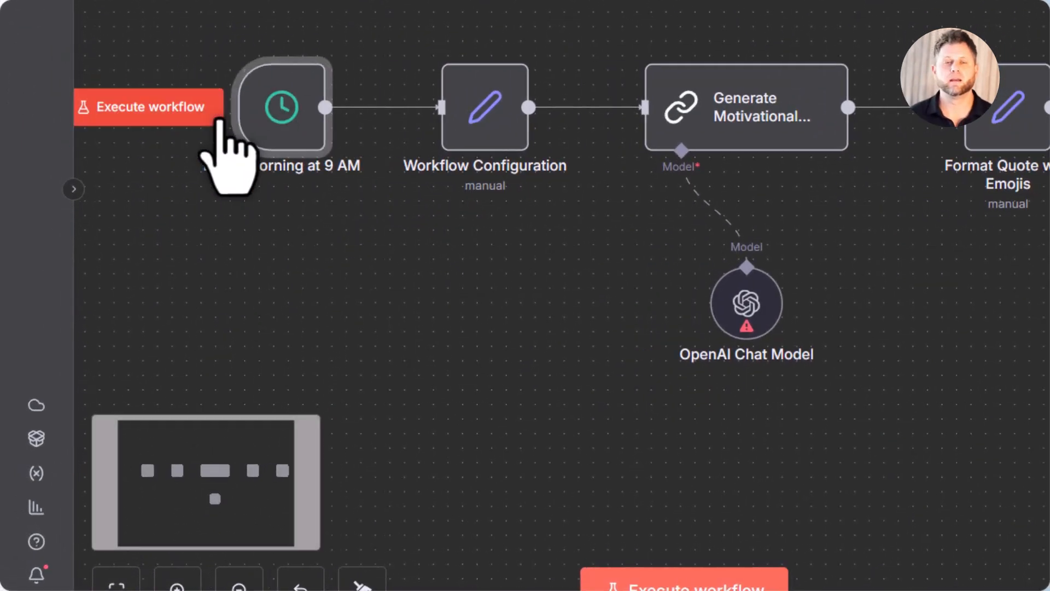
{"action": "scroll", "coordinate": [299, 120], "scroll_direction": "up", "scroll_amount": 1}
{"action": "scroll", "coordinate": [300, 120], "scroll_direction": "right", "scroll_amount": 10}
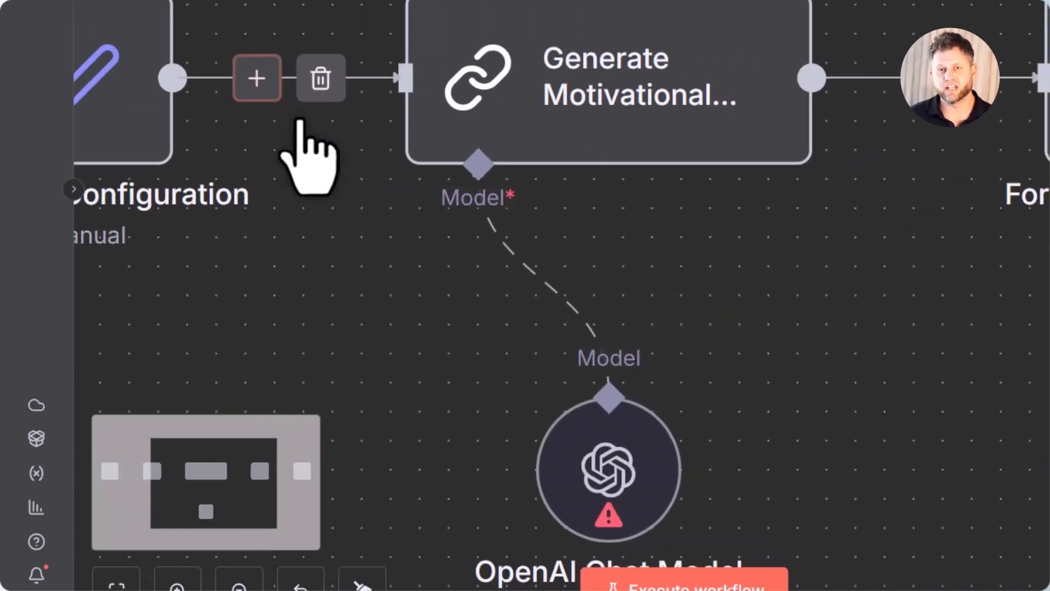
{"action": "scroll", "coordinate": [300, 121], "scroll_direction": "up", "scroll_amount": 2}
{"action": "scroll", "coordinate": [306, 161], "scroll_direction": "right", "scroll_amount": 6}
{"action": "scroll", "coordinate": [307, 162], "scroll_direction": "up", "scroll_amount": 2}
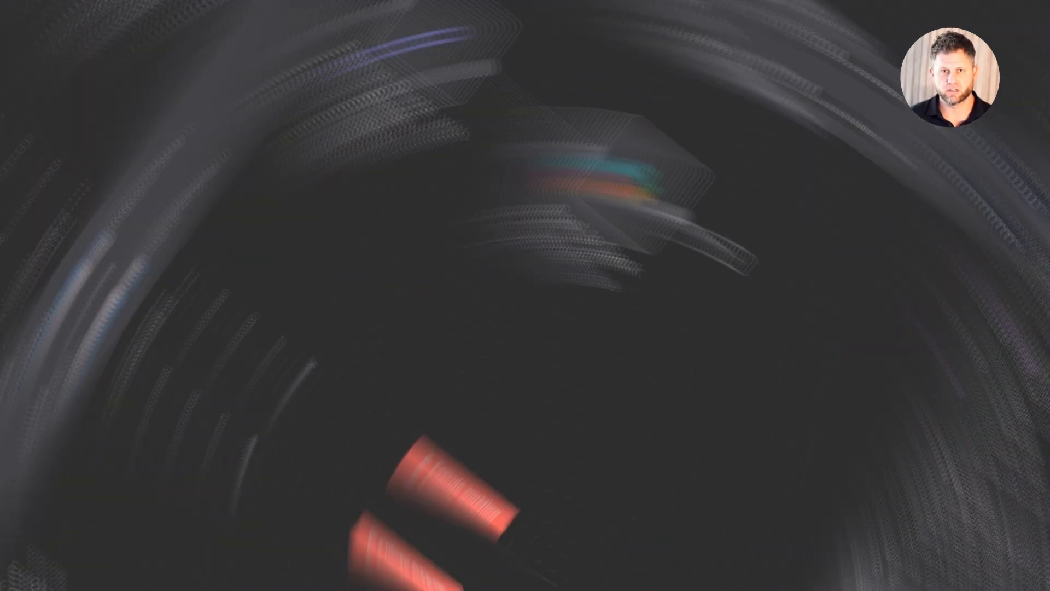
{"action": "left_click", "coordinate": [551, 344]}
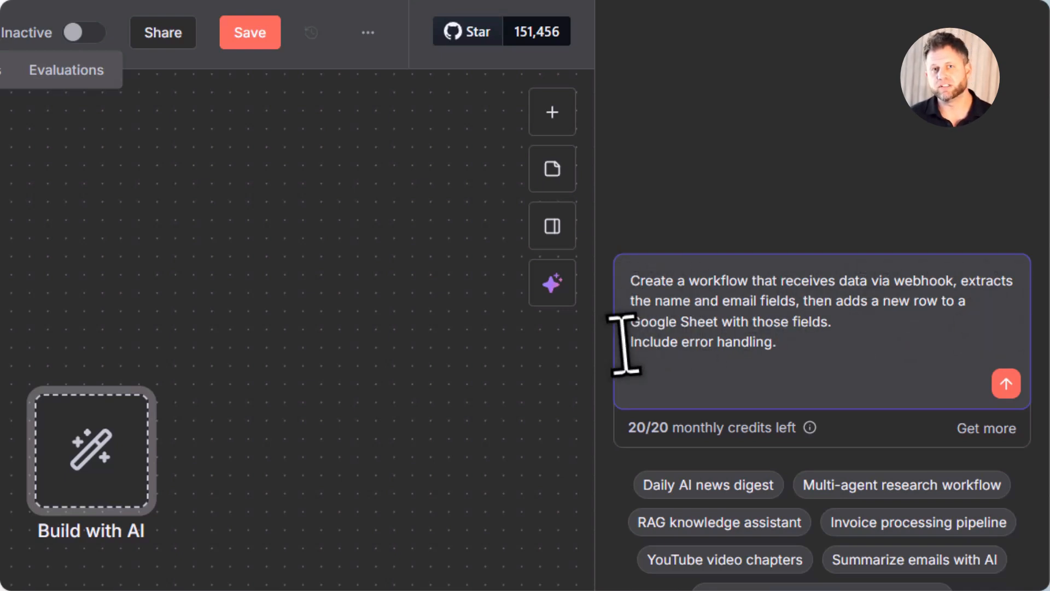
- Submit the prompt for adding webhook name and email data to a Google Sheet with error handling, and open the generated Google Sheet node
{"action": "left_click", "coordinate": [1006, 384]}
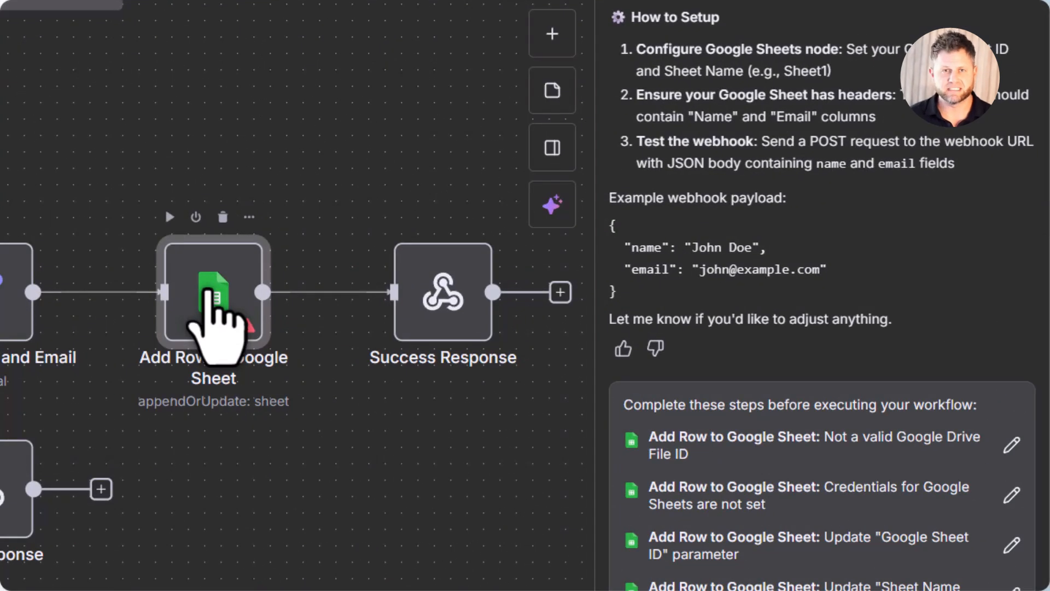
{"action": "double_click", "coordinate": [208, 292]}
{"action": "left_click", "coordinate": [462, 116]}
{"action": "left_click", "coordinate": [462, 231]}
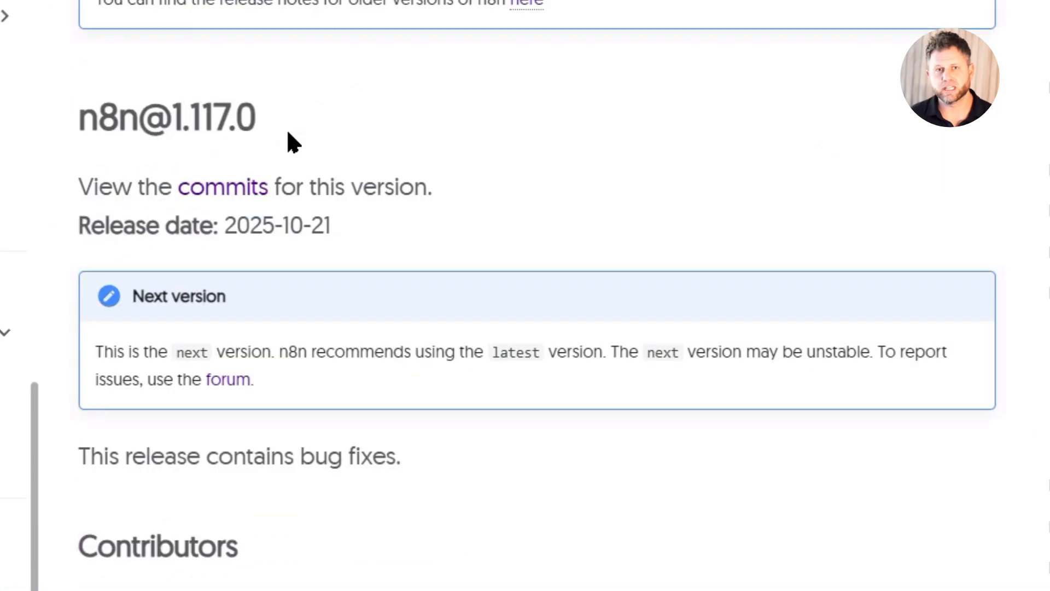
- Review the n8n release notes in the online documentation, covering latest and next versions, update instructions, semantic versioning, and recent releases
{"action": "scroll", "coordinate": [287, 129], "scroll_direction": "up", "scroll_amount": 10}
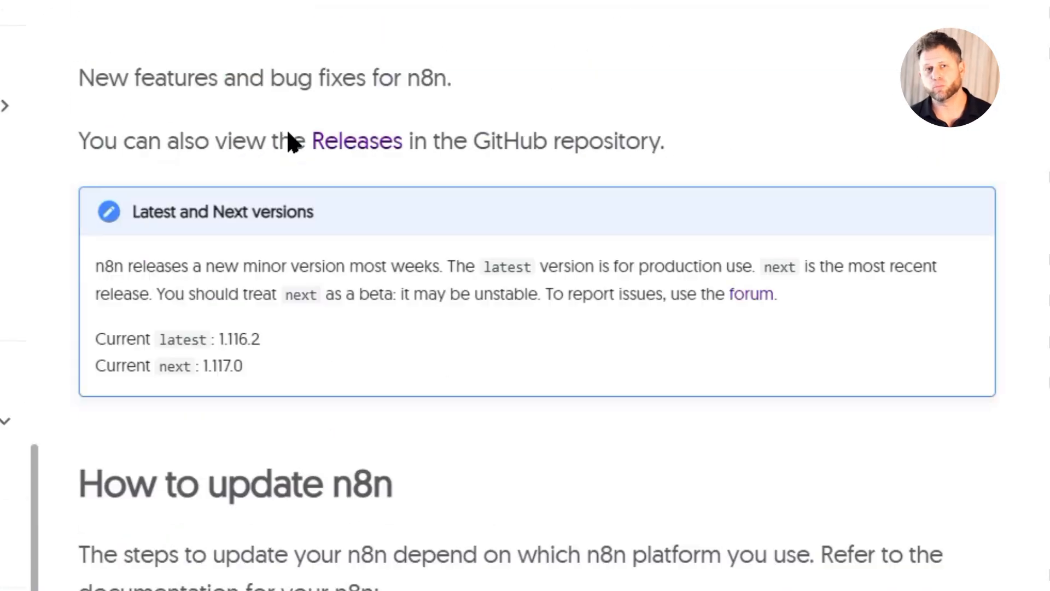
{"action": "scroll", "coordinate": [288, 133], "scroll_direction": "up", "scroll_amount": 1}
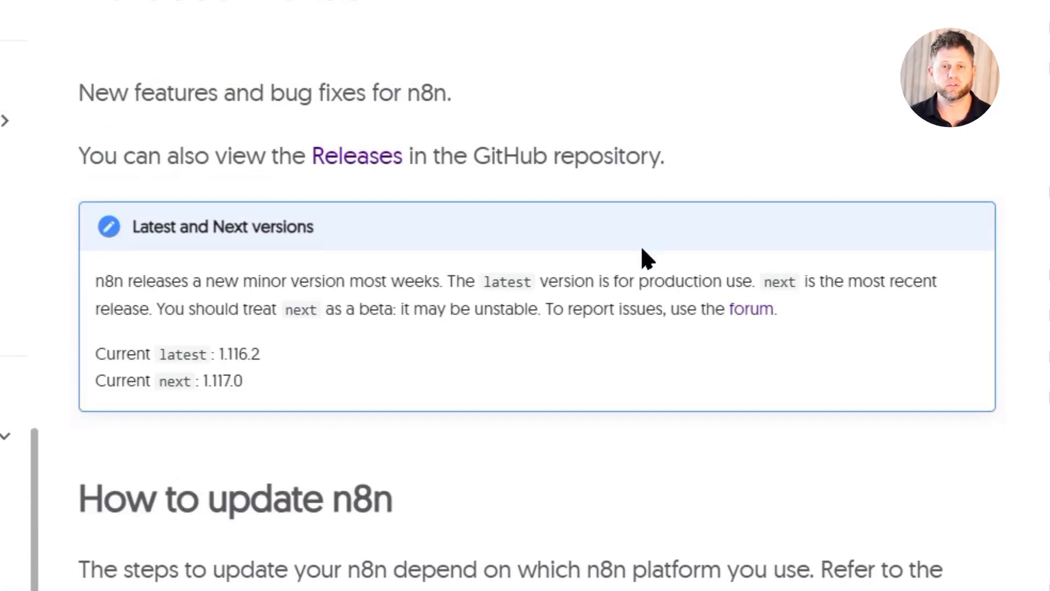
{"action": "scroll", "coordinate": [642, 249], "scroll_direction": "down", "scroll_amount": 7}
{"action": "left_click_drag", "start_coordinate": [84, 102], "coordinate": [396, 102]}
{"action": "left_click", "coordinate": [479, 245]}
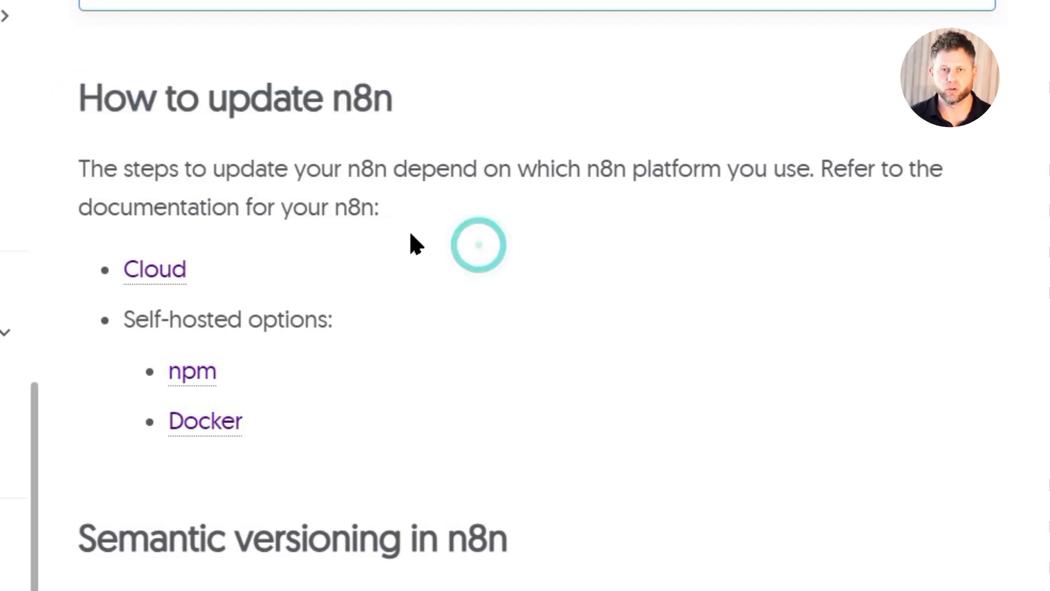
{"action": "scroll", "coordinate": [569, 459], "scroll_direction": "down", "scroll_amount": 15}
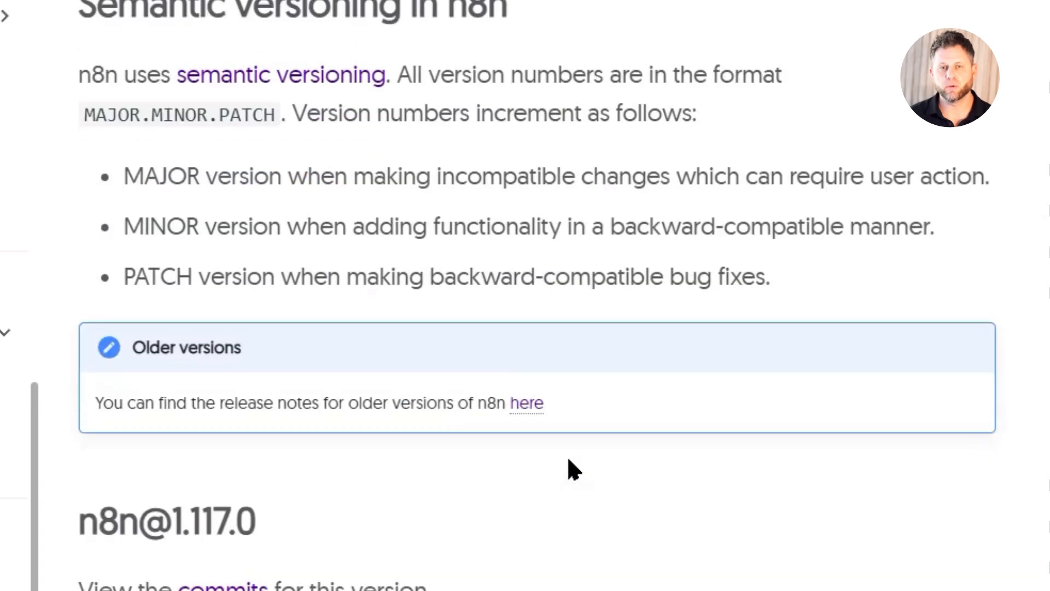
{"action": "scroll", "coordinate": [566, 455], "scroll_direction": "down", "scroll_amount": 20}
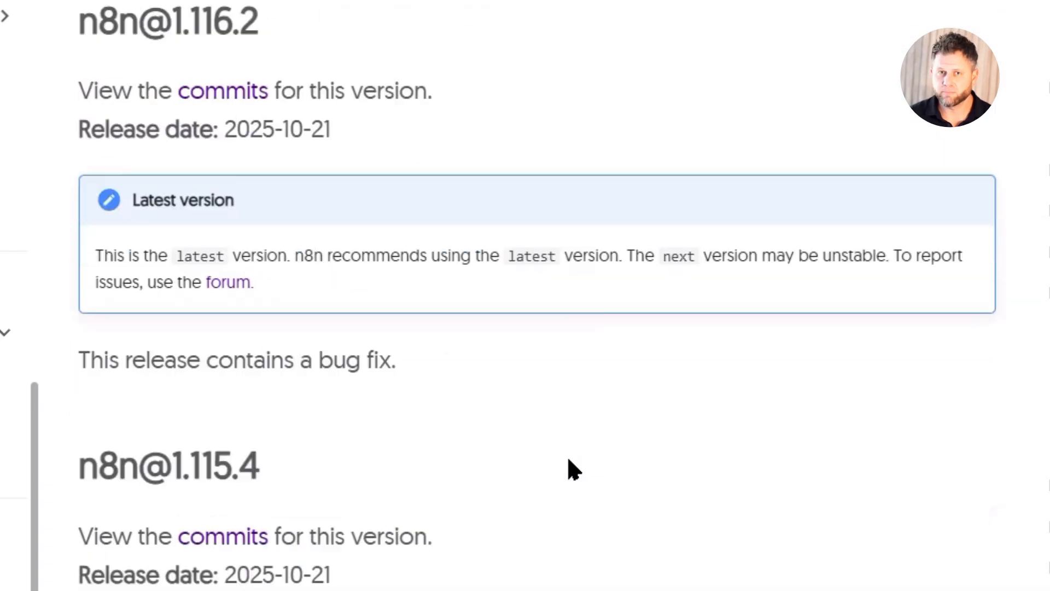
{"action": "scroll", "coordinate": [568, 460], "scroll_direction": "down", "scroll_amount": 18}
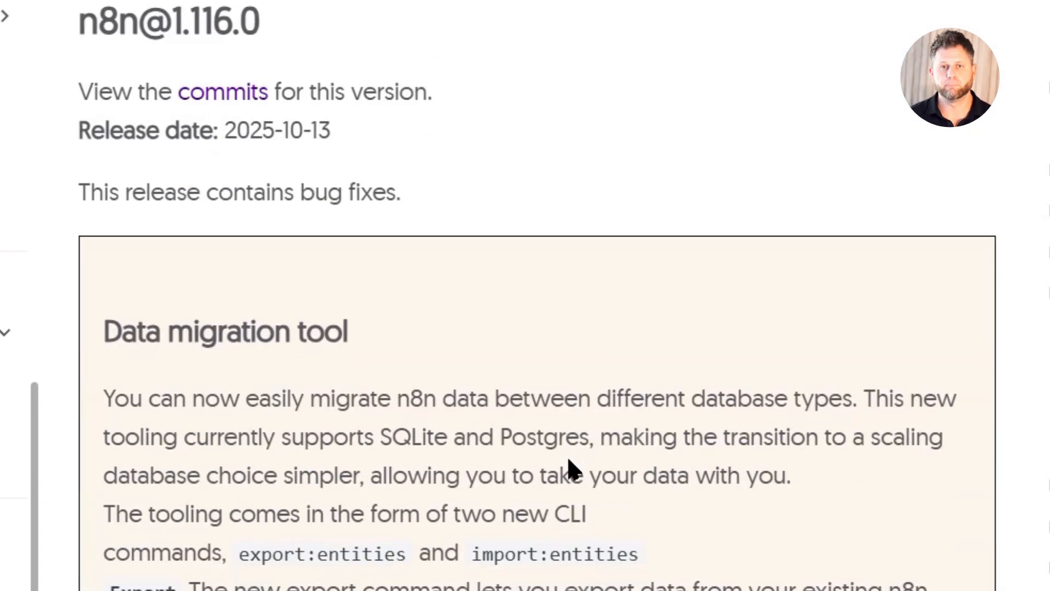
{"action": "scroll", "coordinate": [568, 459], "scroll_direction": "down", "scroll_amount": 15}
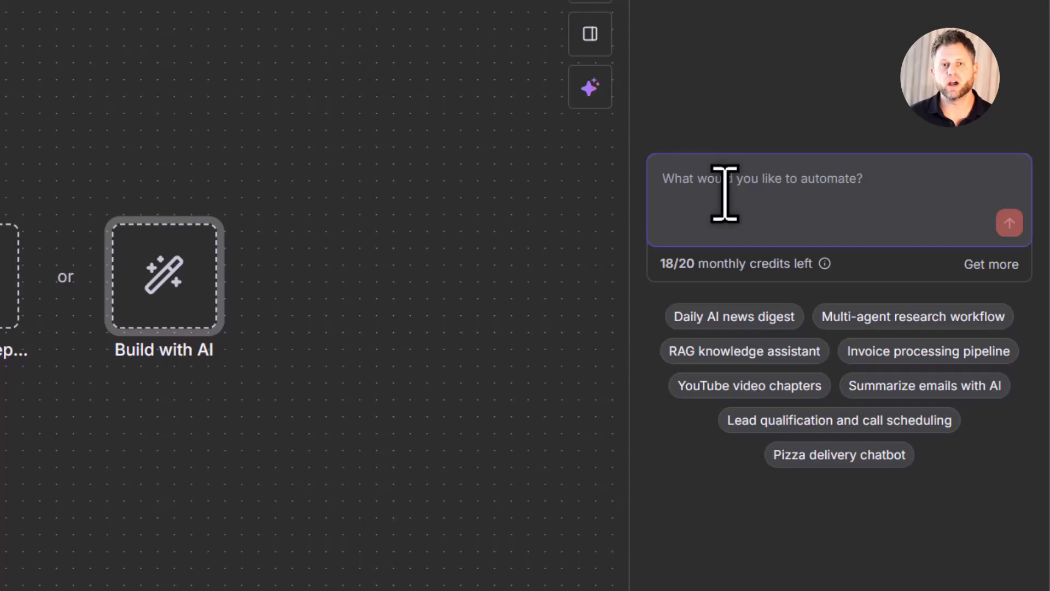
- Submit a prompt to summarize new client Gmail emails with AI, post to Slack, and log to a Google Sheet with error handling and retry logic
{"action": "type", "text": "Create a workflow that watches my Gmail inbox for new emails from clients, summarizes each email with an AI model, then posts the summary to a Slack channel and logs it to a Google Sheet. Include error handling and retry logic."}
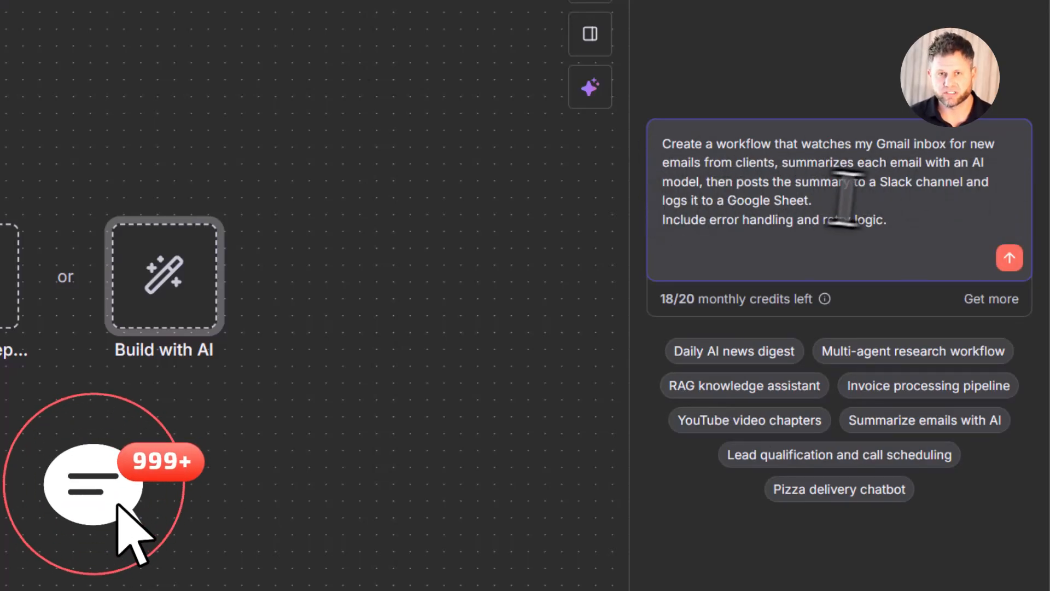
{"action": "left_click", "coordinate": [1009, 267]}
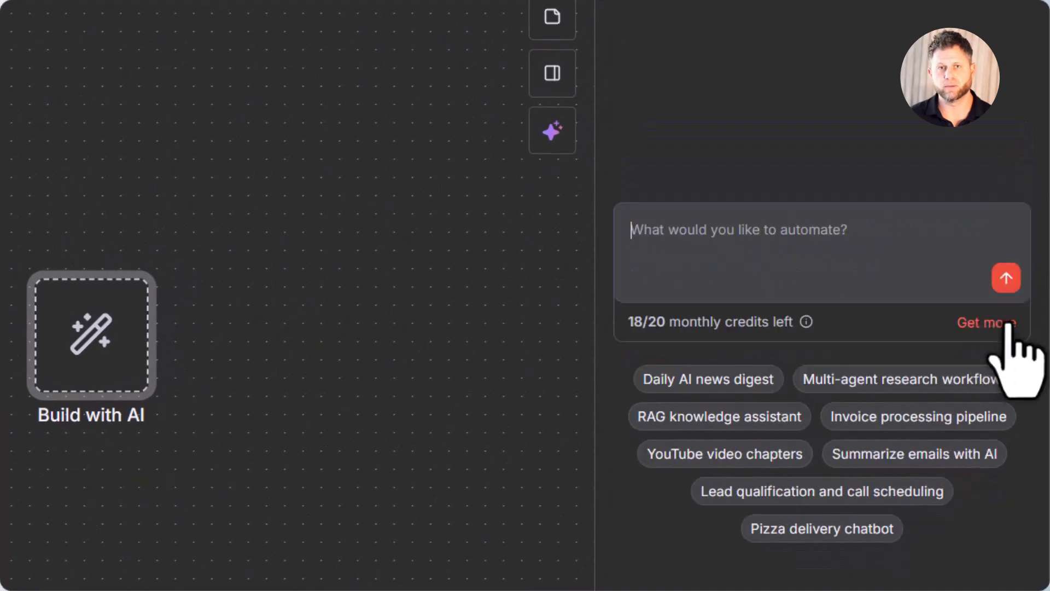